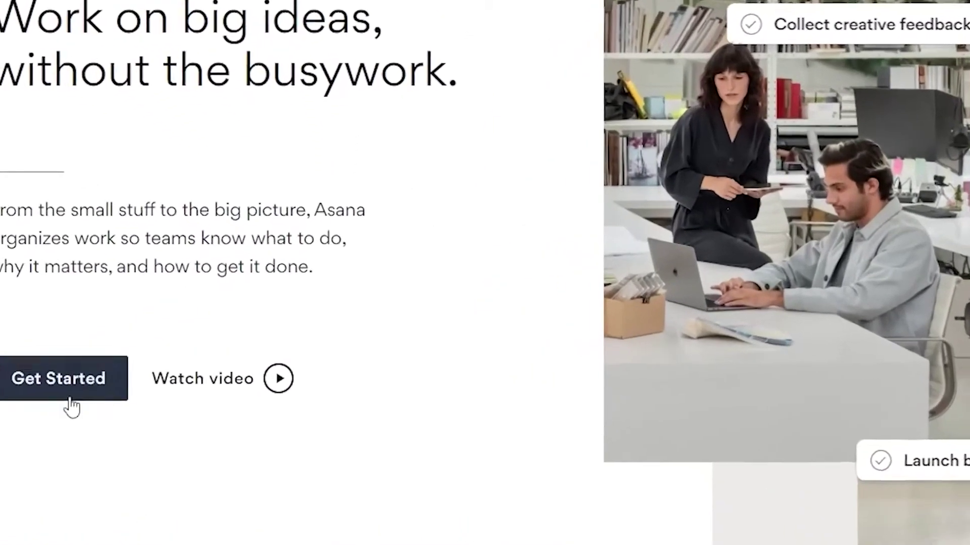
Step: Sign up for an Asana account with the e-mail address and verify it from the confirmation message
left_click(53, 406)
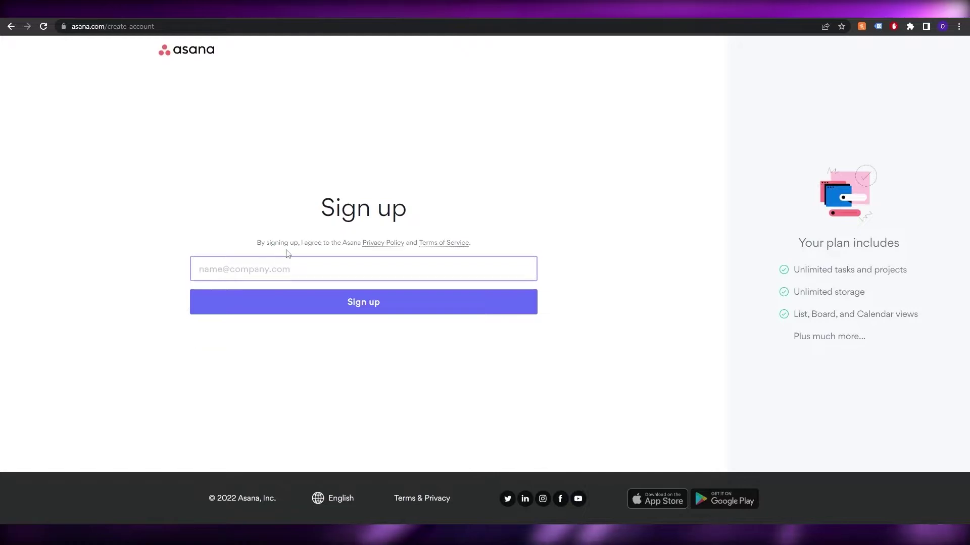
left_click(220, 269)
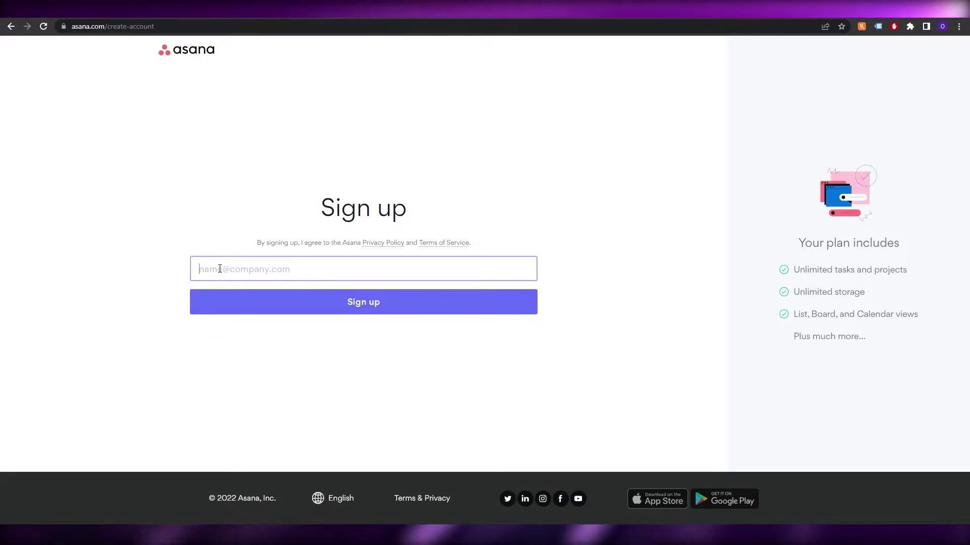
left_click(221, 269)
left_click(272, 292)
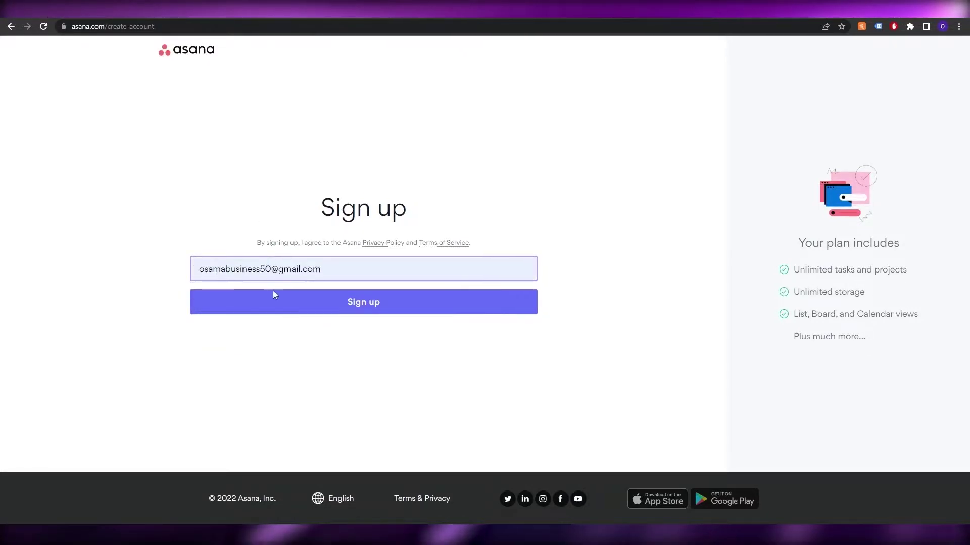
left_click(366, 305)
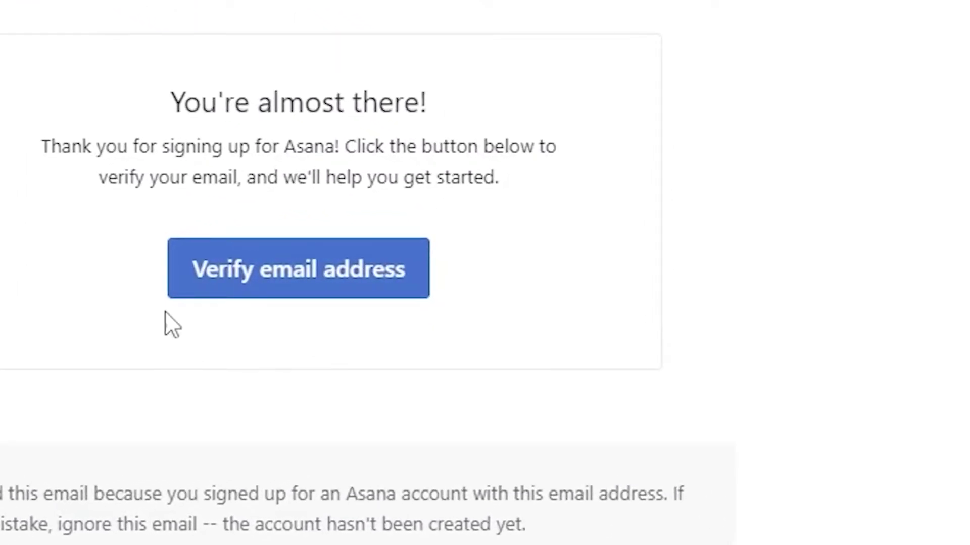
left_click(283, 279)
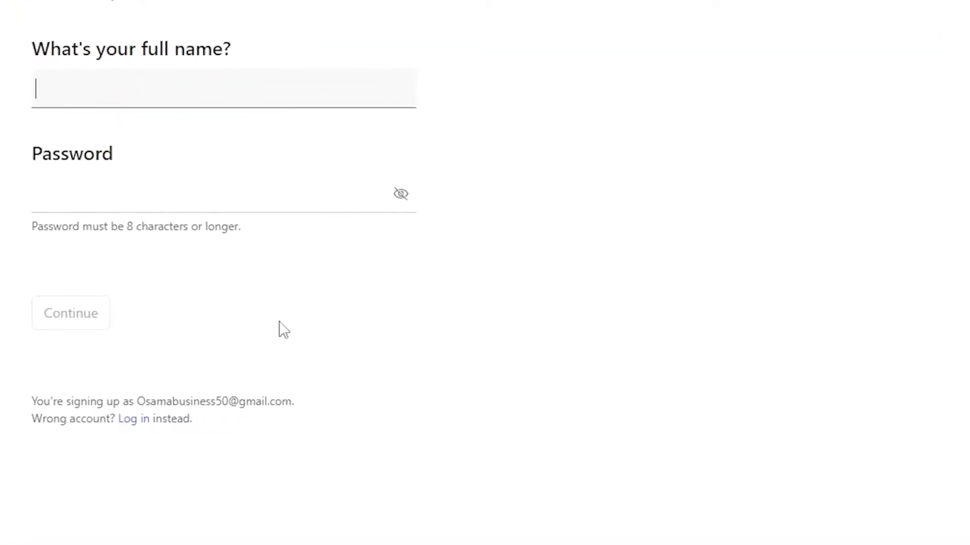
Step: Enter the full name and account password, and continue the account setup without viewing the device apps
left_click(69, 81)
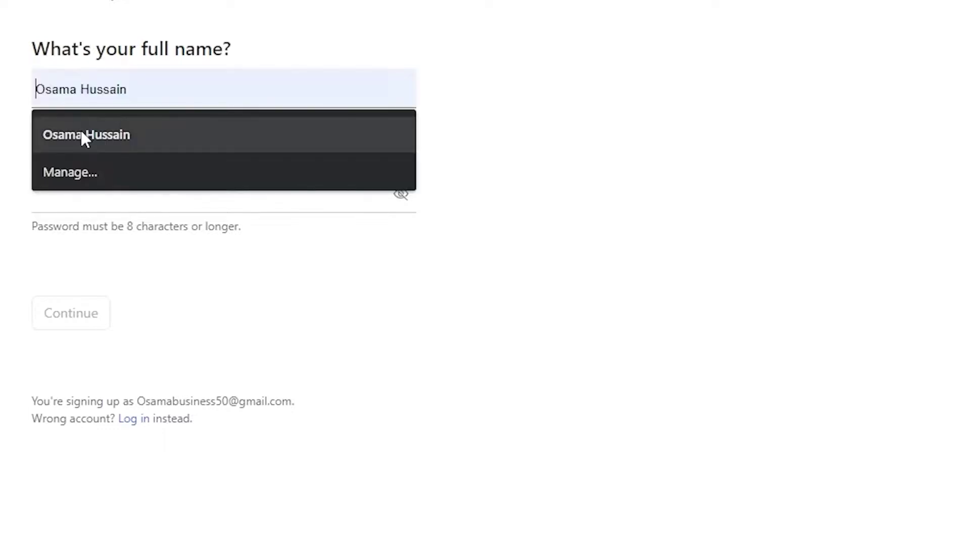
left_click(81, 135)
left_click(88, 186)
type("************")
left_click(99, 314)
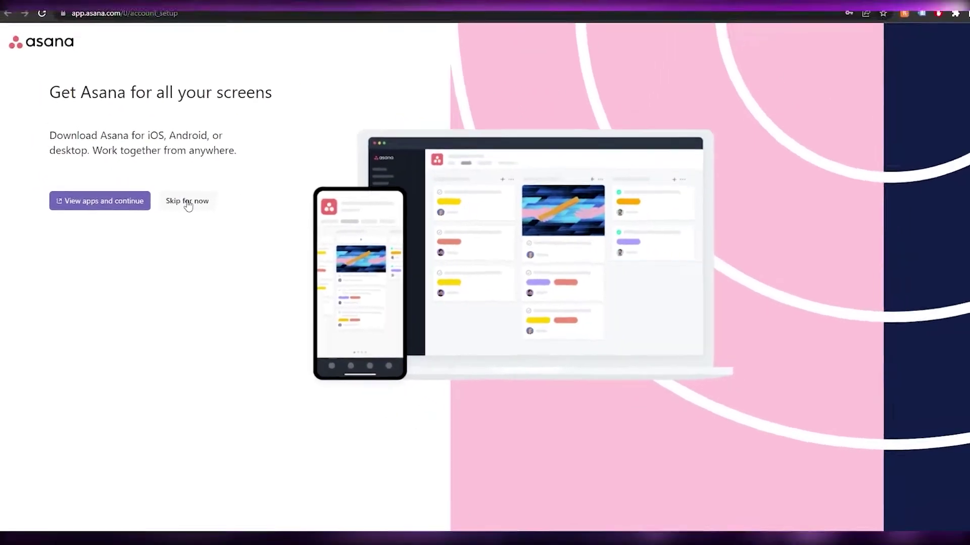
left_click(281, 144)
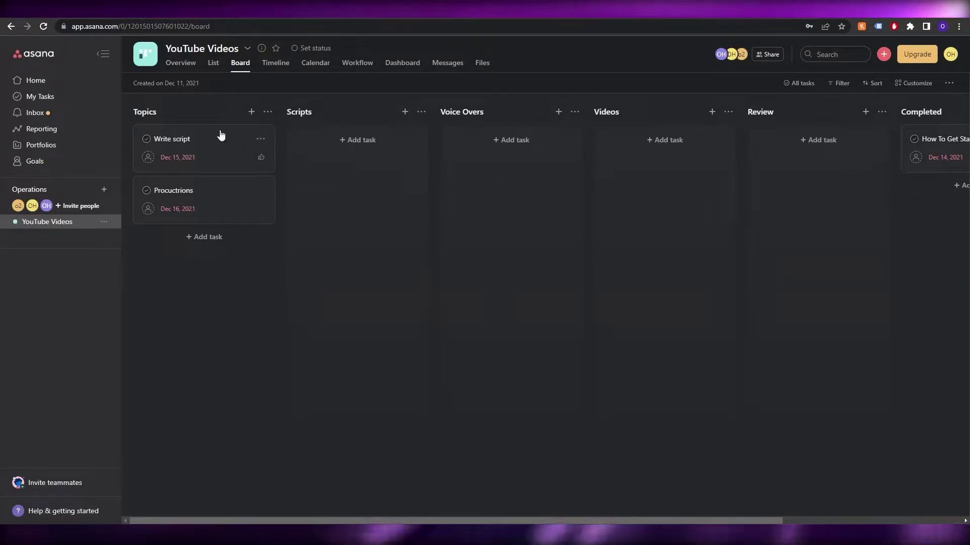
Step: Look through the actions available for the YouTube Videos project
left_click(247, 48)
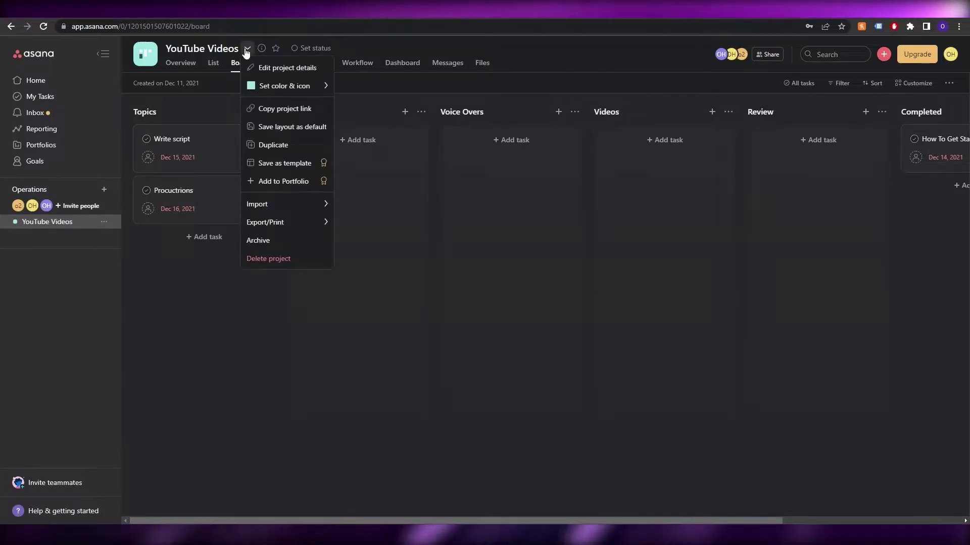
left_click(340, 210)
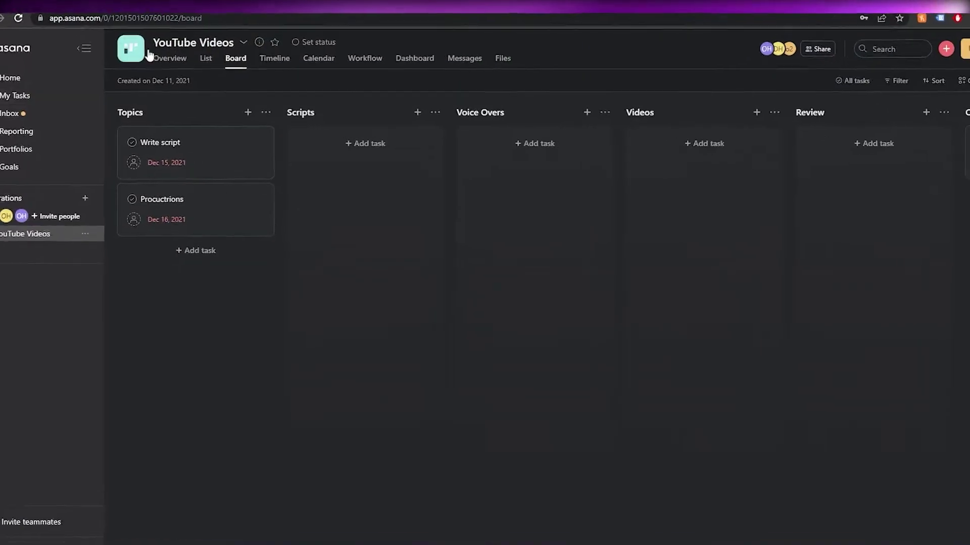
left_click(244, 43)
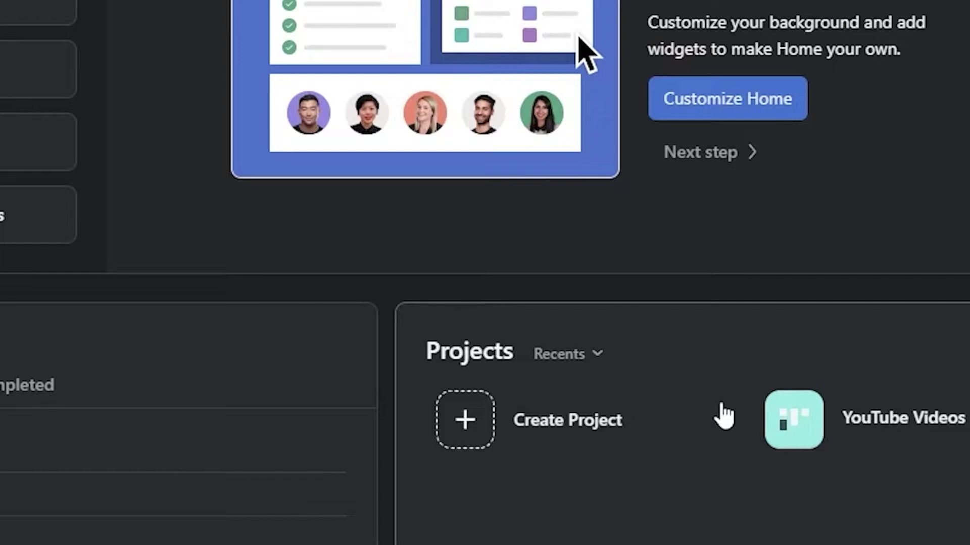
Step: Start a blank project named "Cash cow channel" and set its privacy to Private to me
left_click(467, 427)
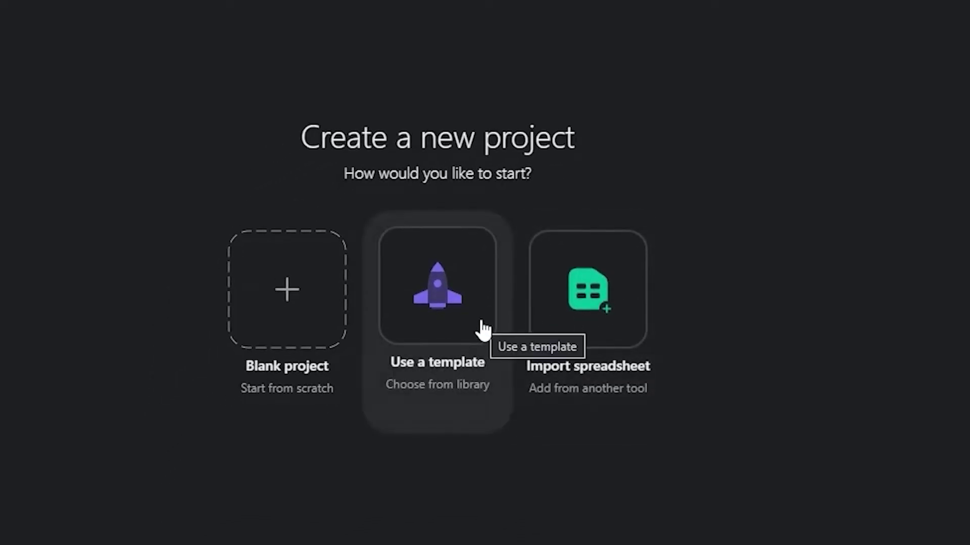
left_click(310, 314)
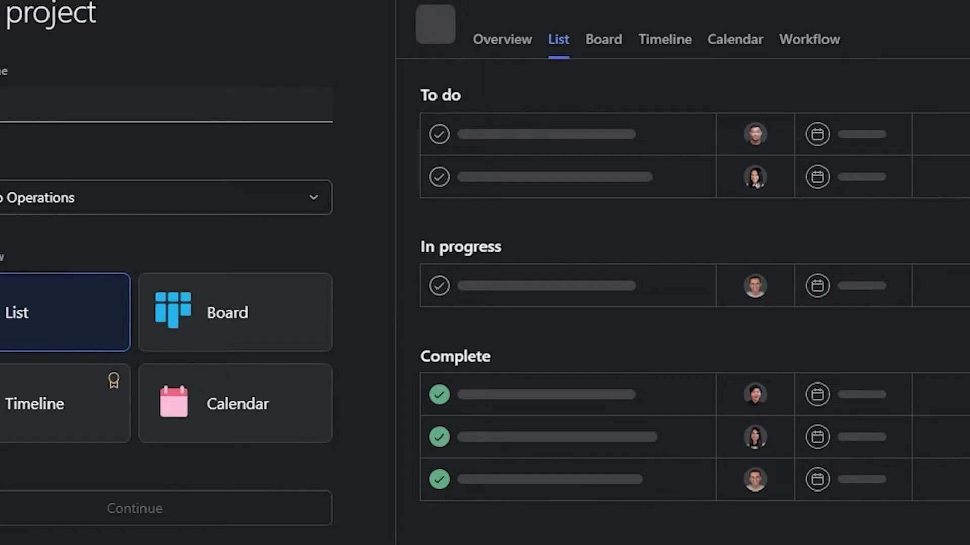
type("Ca")
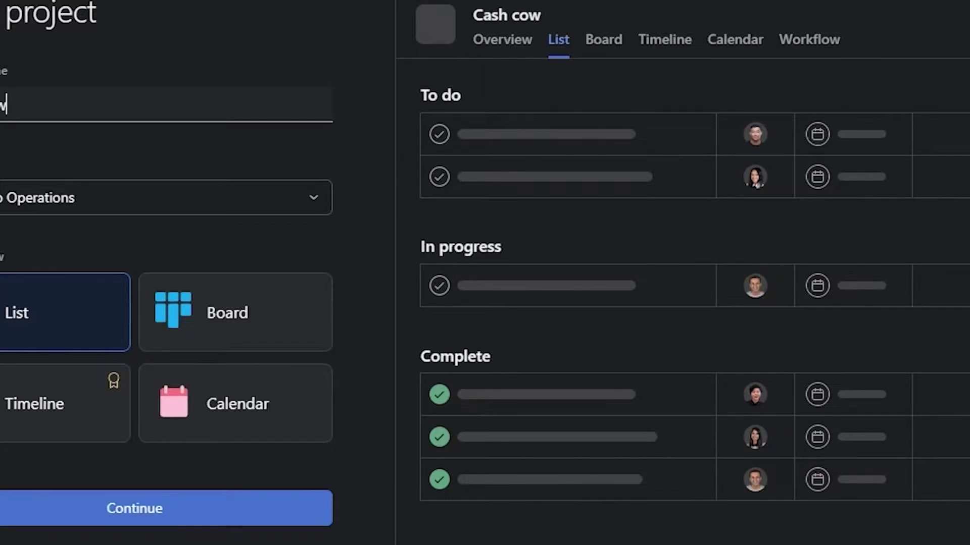
type("sh cow channel")
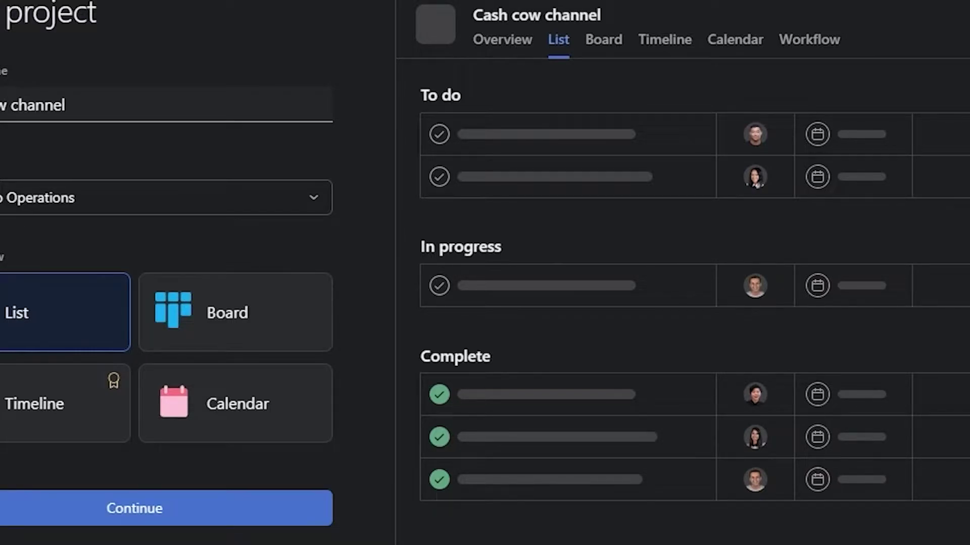
left_click(184, 204)
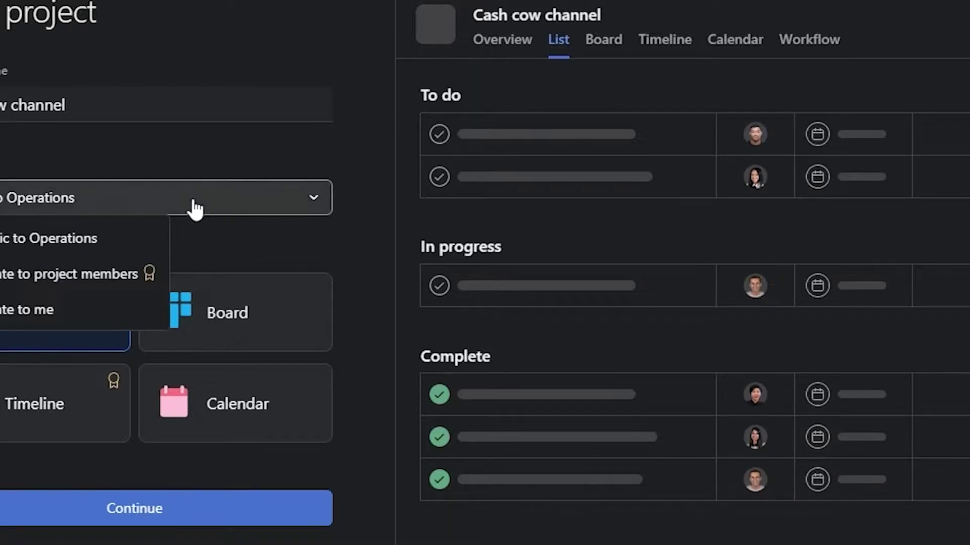
left_click(75, 323)
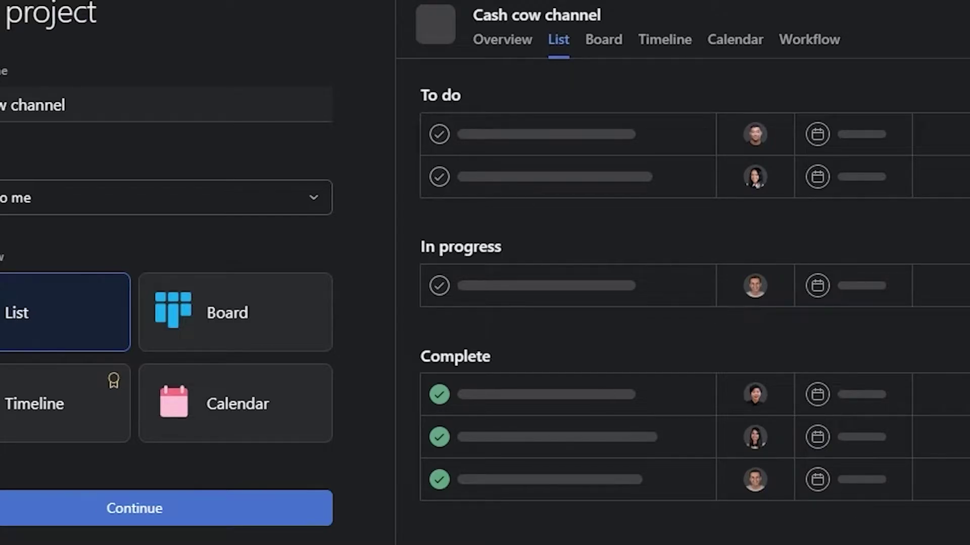
Step: Preview the Board, Timeline and Calendar layouts, choose Board as the project's default view, and go to the project
left_click(196, 321)
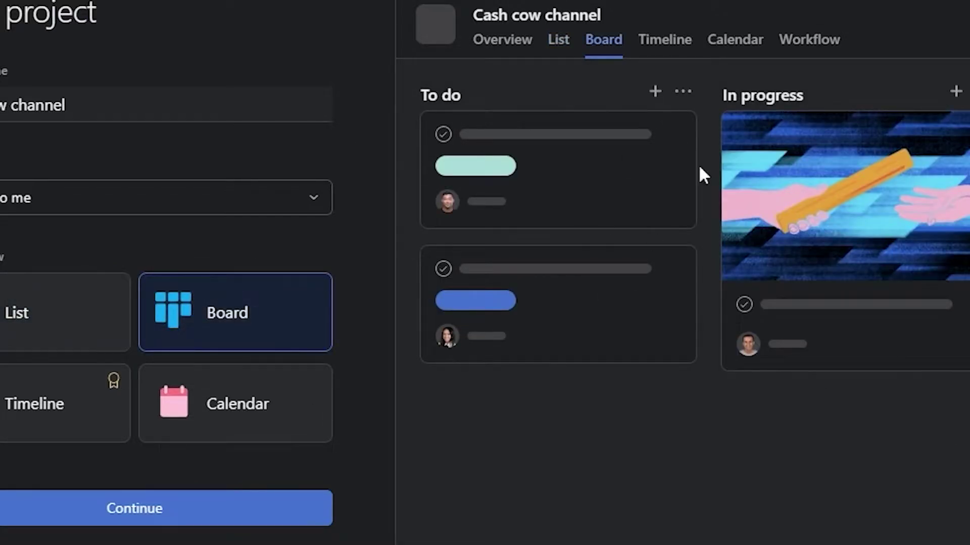
left_click(117, 431)
left_click(220, 439)
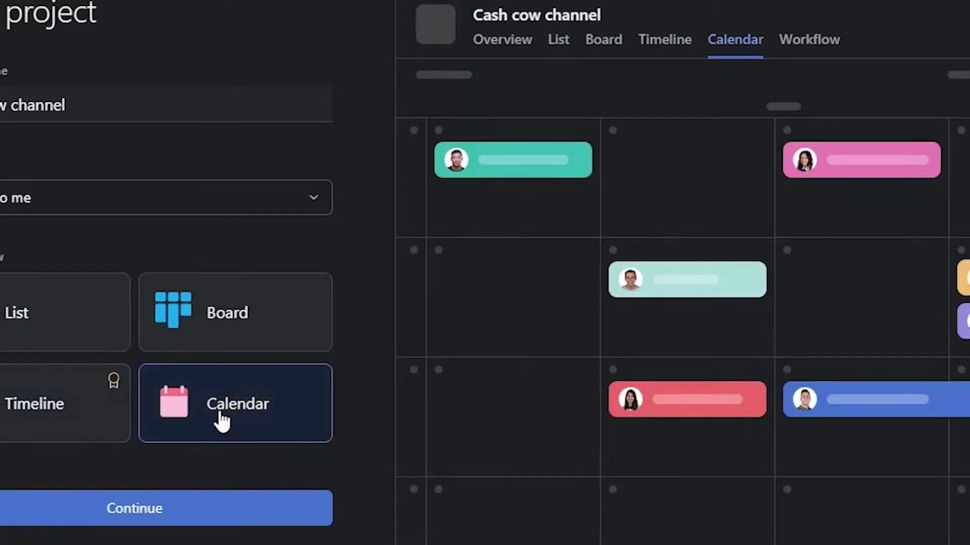
left_click(228, 321)
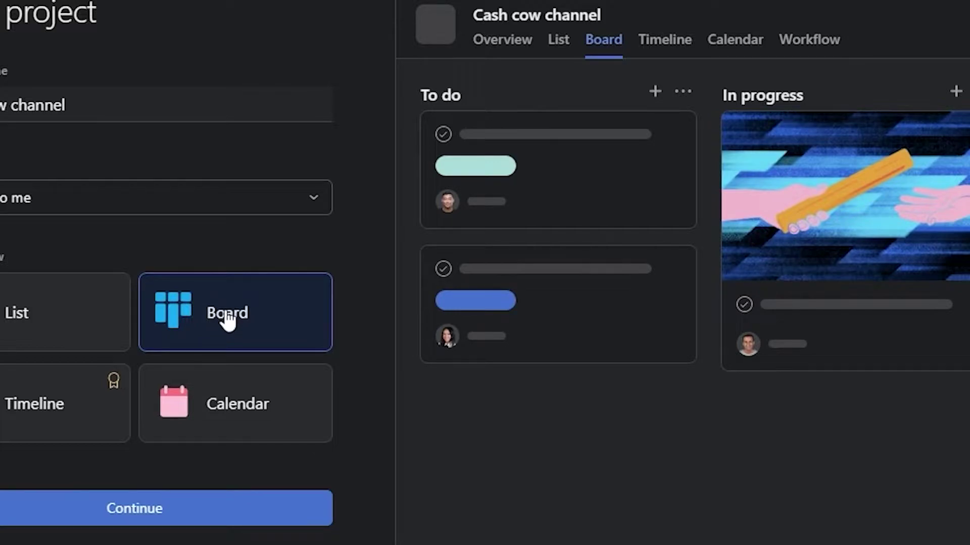
left_click(166, 520)
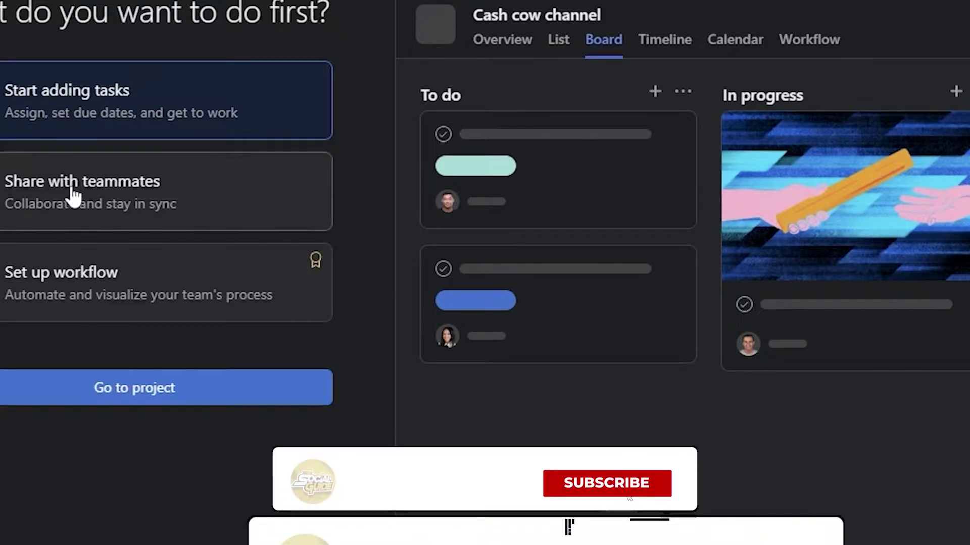
left_click(121, 401)
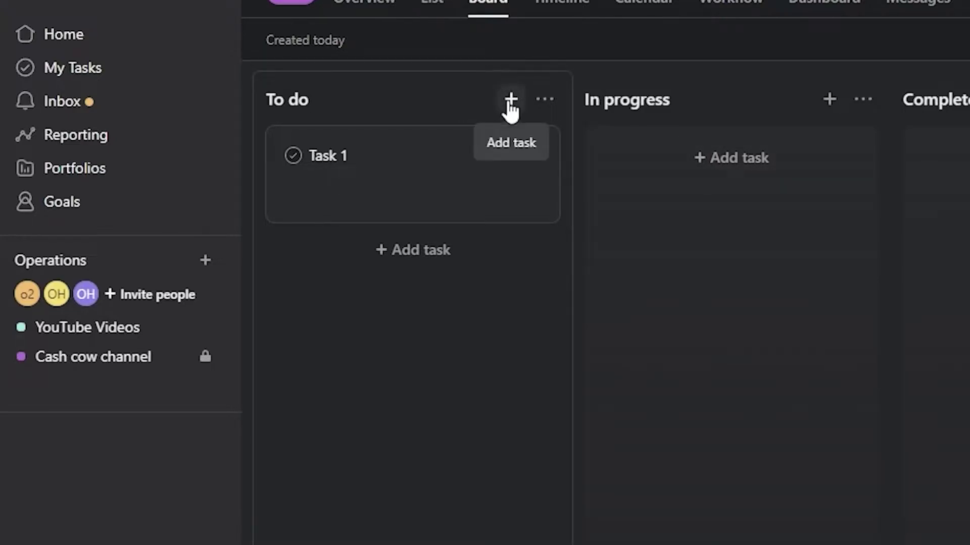
left_click(556, 101)
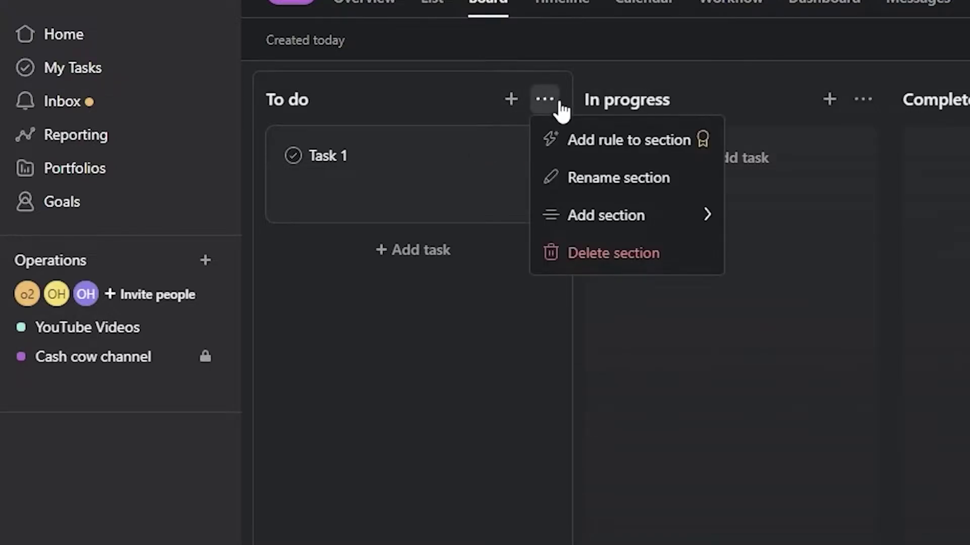
left_click(419, 95)
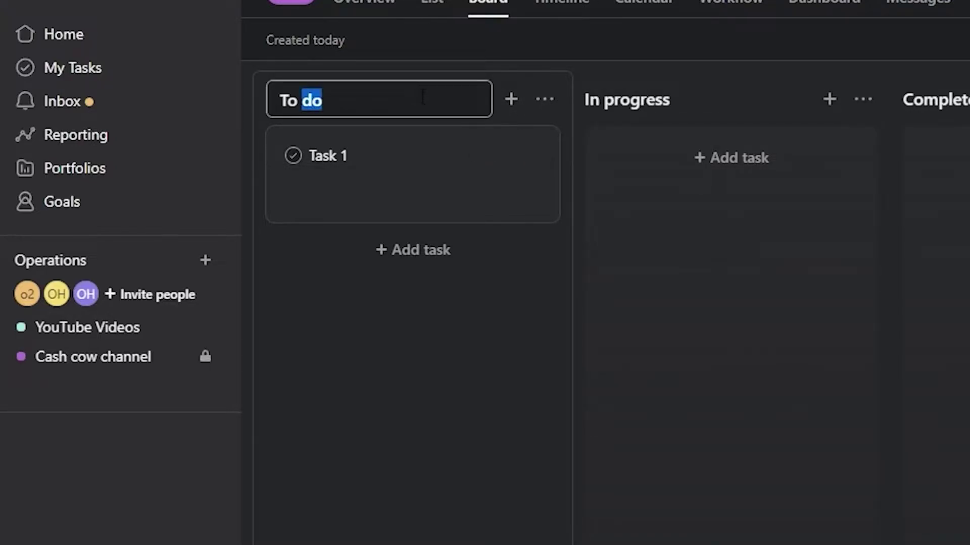
left_click(365, 305)
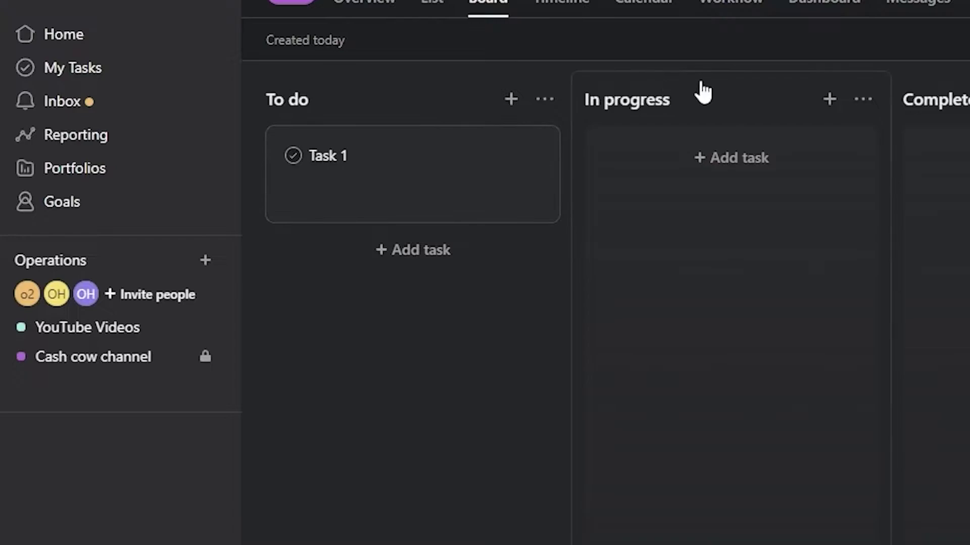
Step: Add a new section named "Review" after the Complete section of the board
left_click(778, 98)
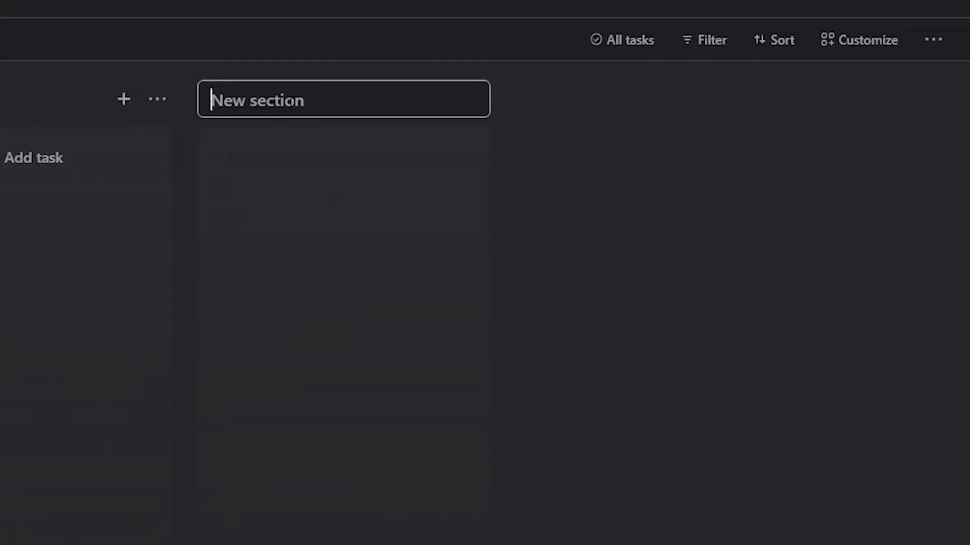
type("Review")
key("Return")
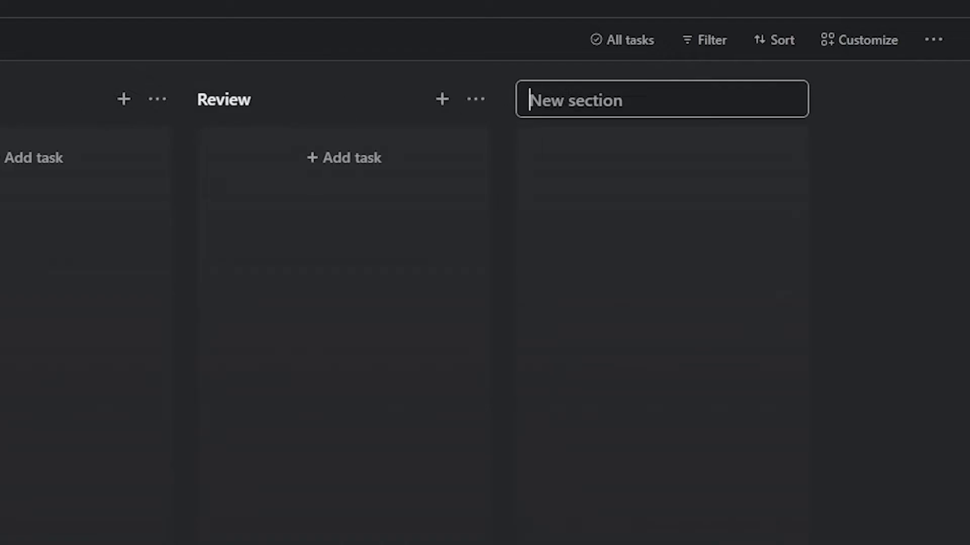
Step: Rename the To do section "Video Ideas" and move the Scripts section directly after it
left_click(449, 91)
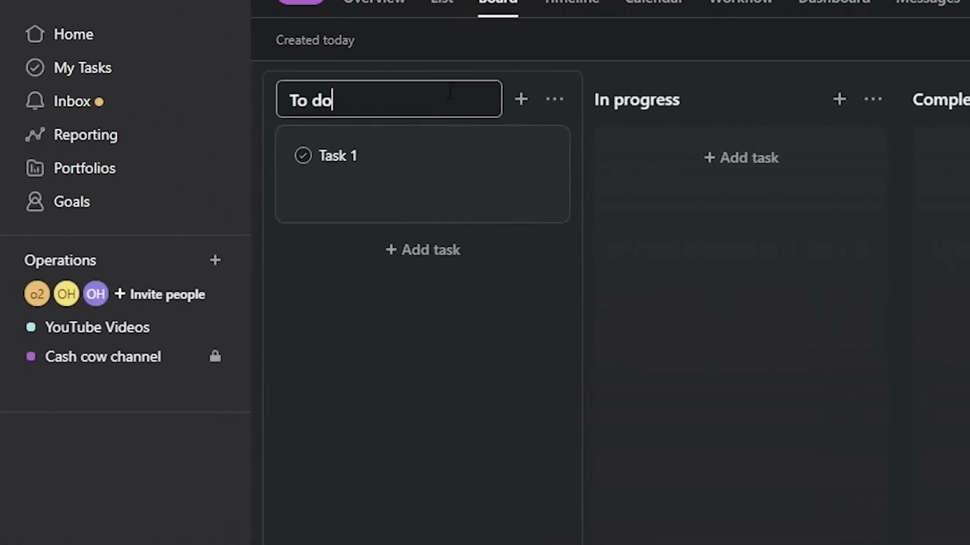
key("ctrl+a")
type("Video Ideas")
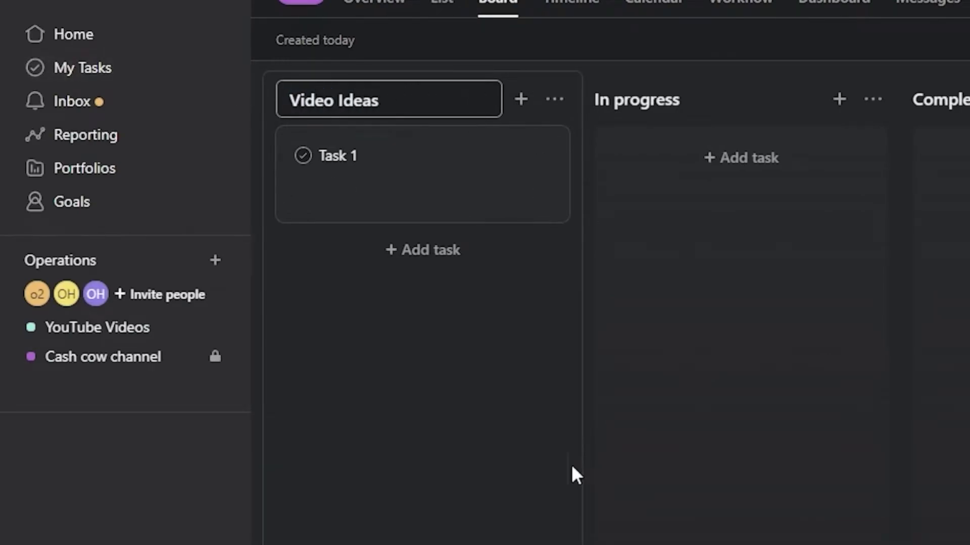
key("Return")
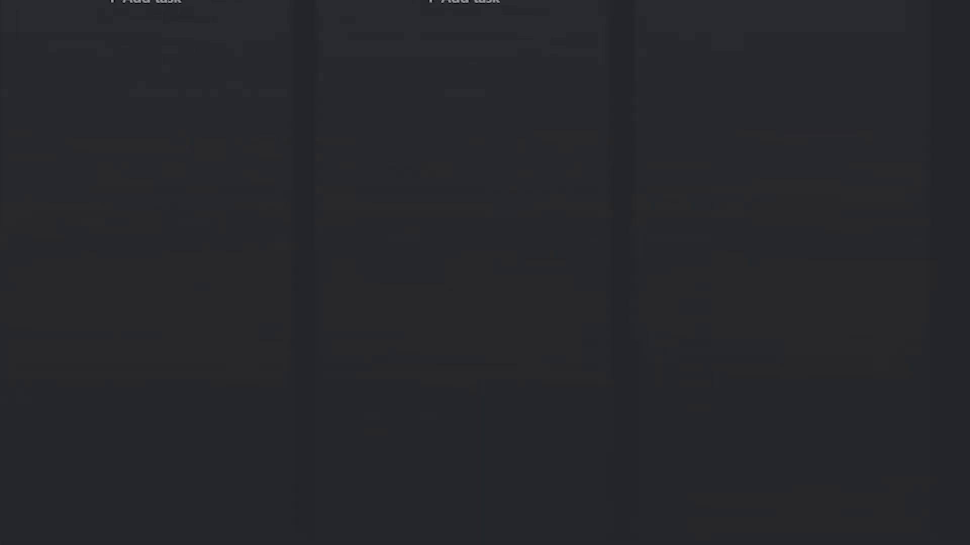
left_click_drag(327, 5, 115, 91)
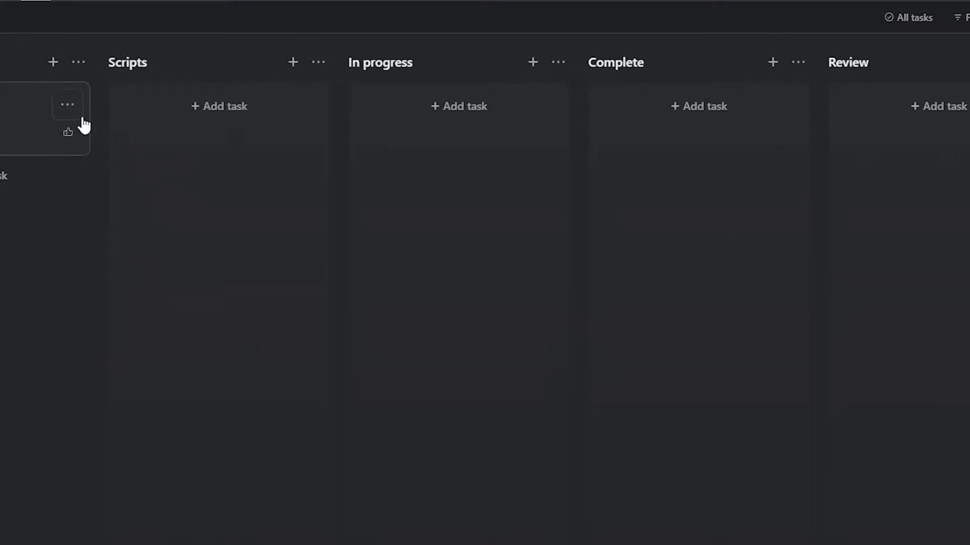
Step: Rename the In progress section "Video In progress"
left_click(562, 63)
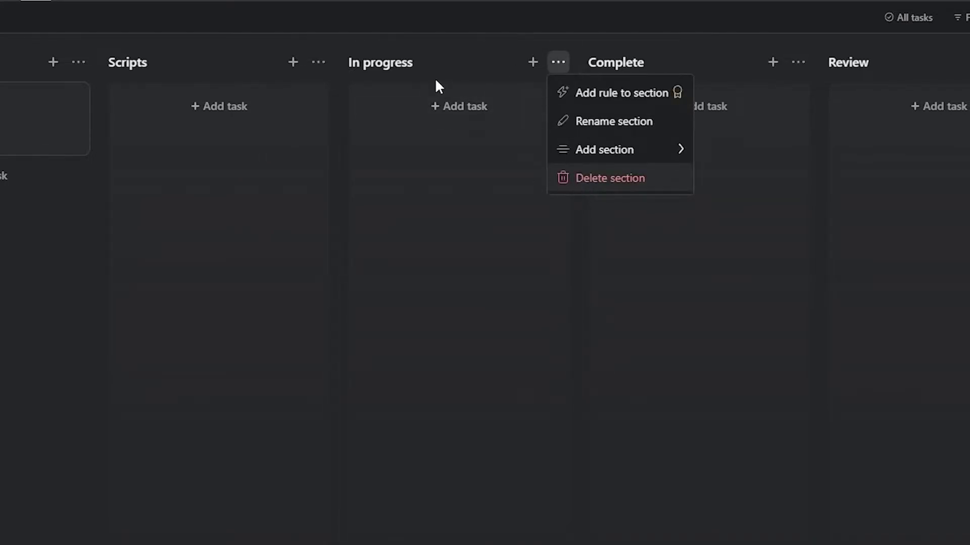
left_click(371, 63)
left_click(359, 63)
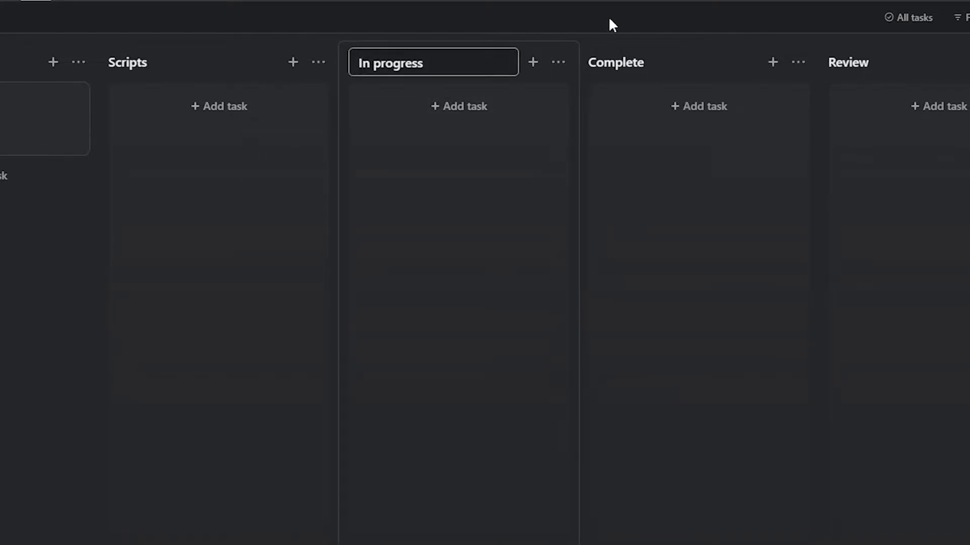
type("Video")
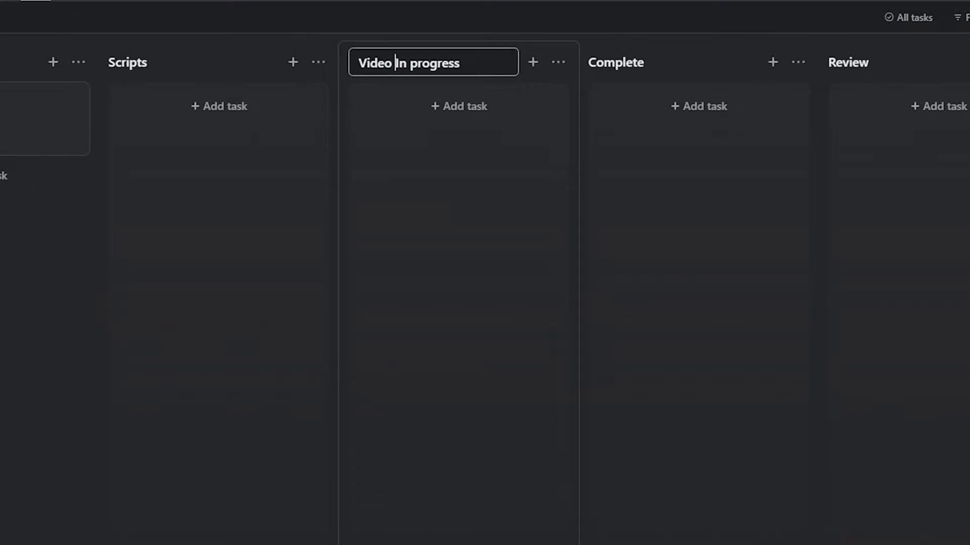
key("Return")
scroll(930, 90, "right", 3)
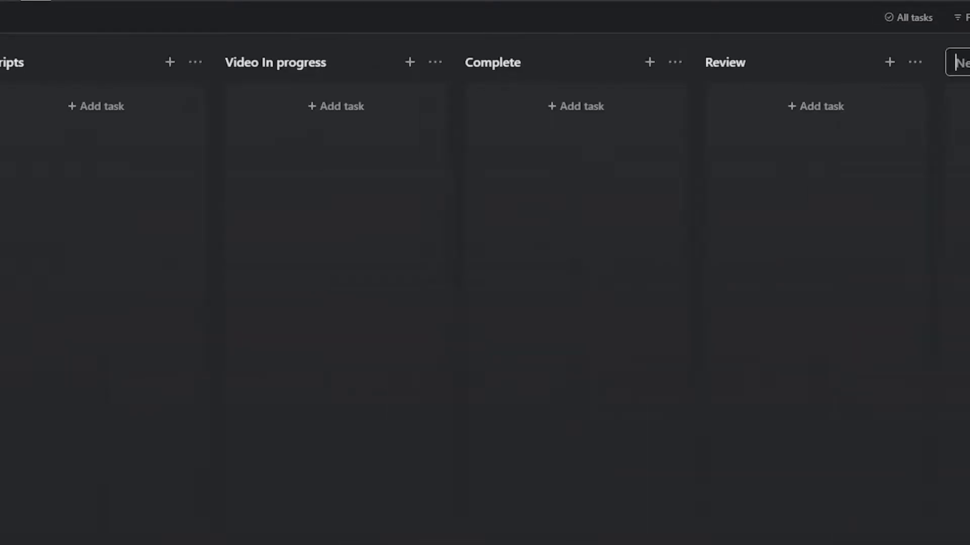
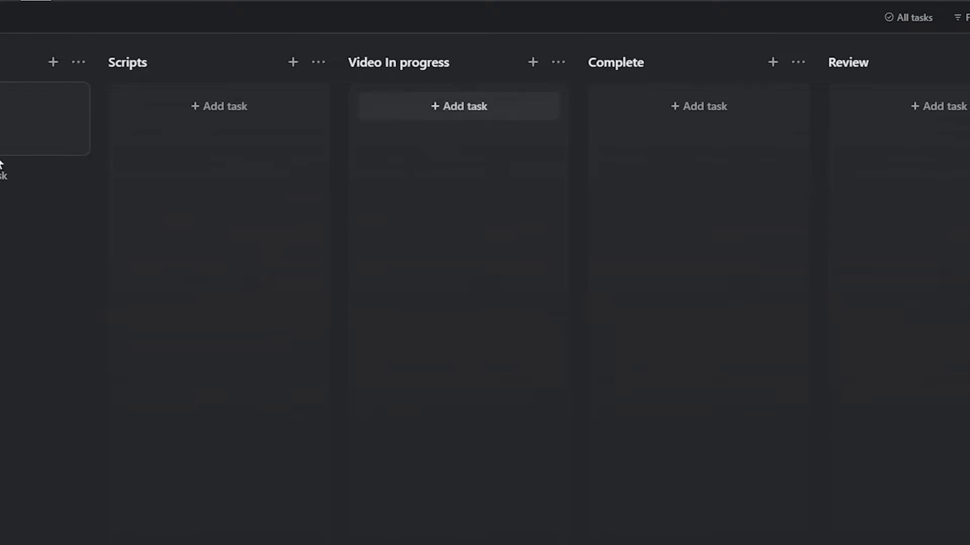
left_click(73, 111)
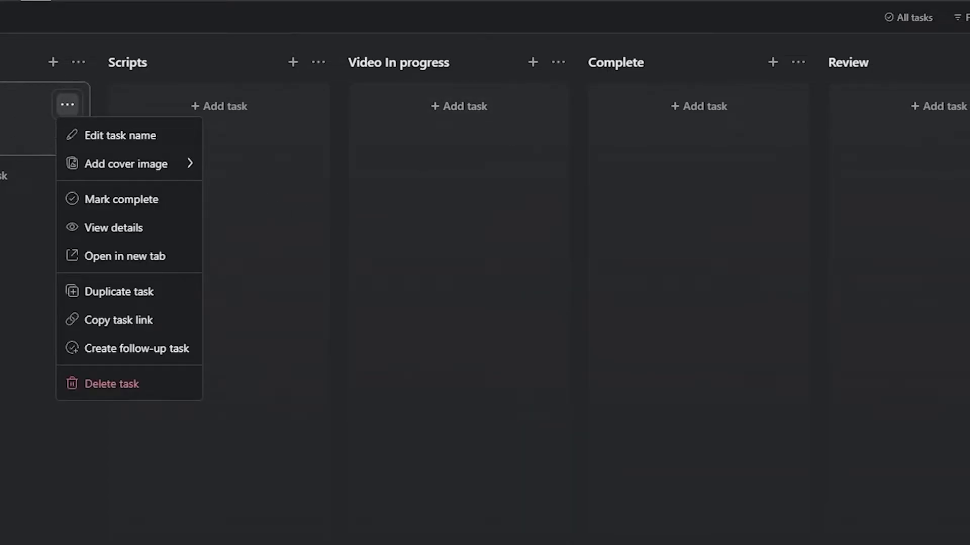
left_click(121, 225)
left_click(2, 198)
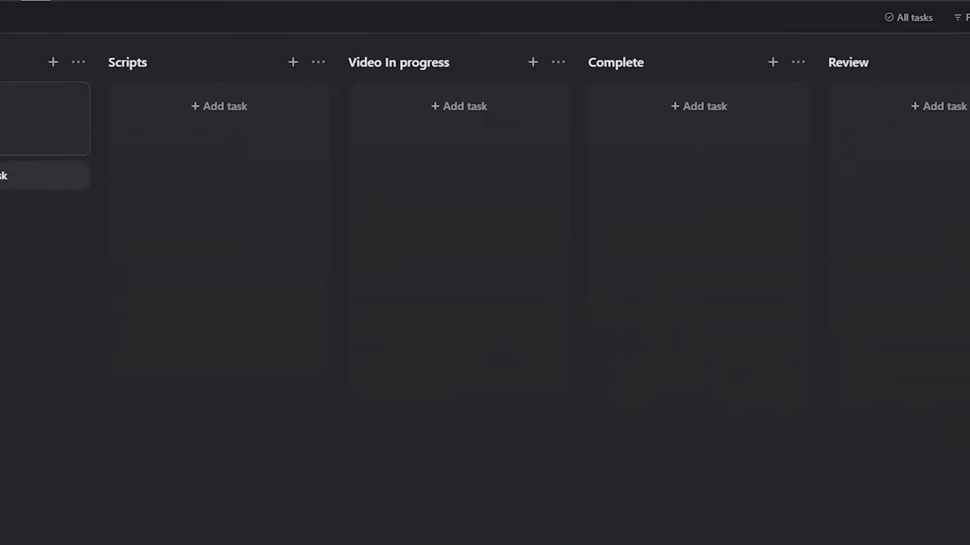
Step: Add a task named "Top 10 Richest people on Earth" to the Video Ideas section
left_click(5, 175)
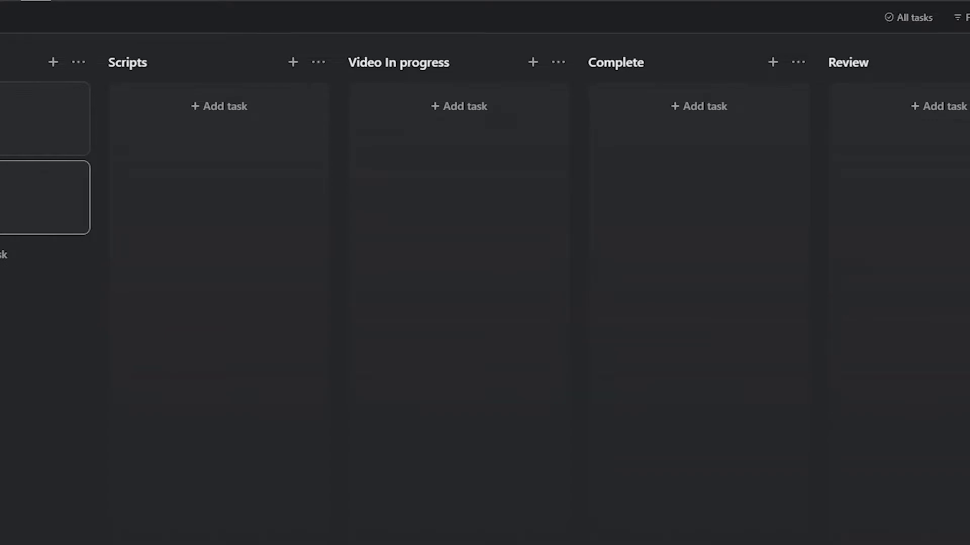
type("le on Earth")
key("Return")
left_click(32, 420)
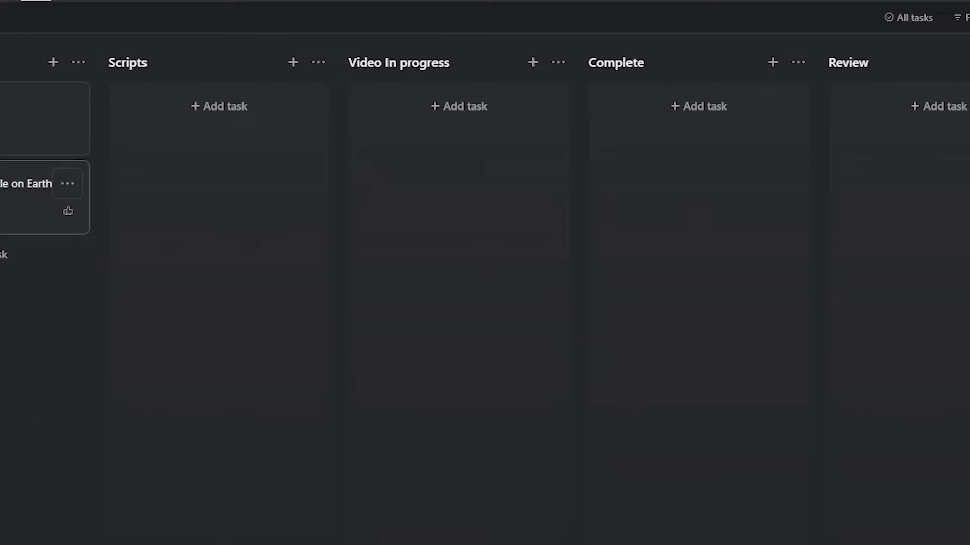
Step: Open the details of the "Top 10 Richest people on Earth" task and examine its subtask, description and file attachment options
left_click(21, 216)
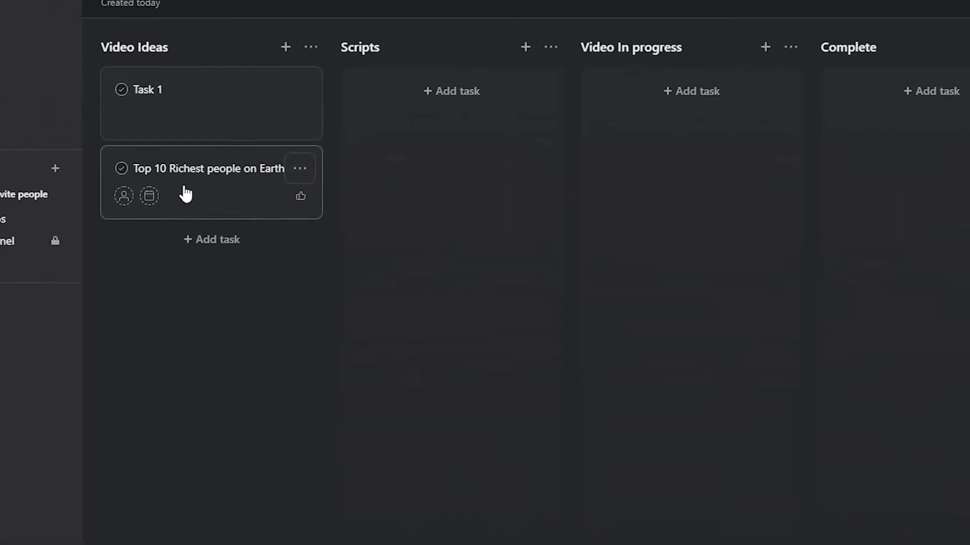
left_click(338, 216)
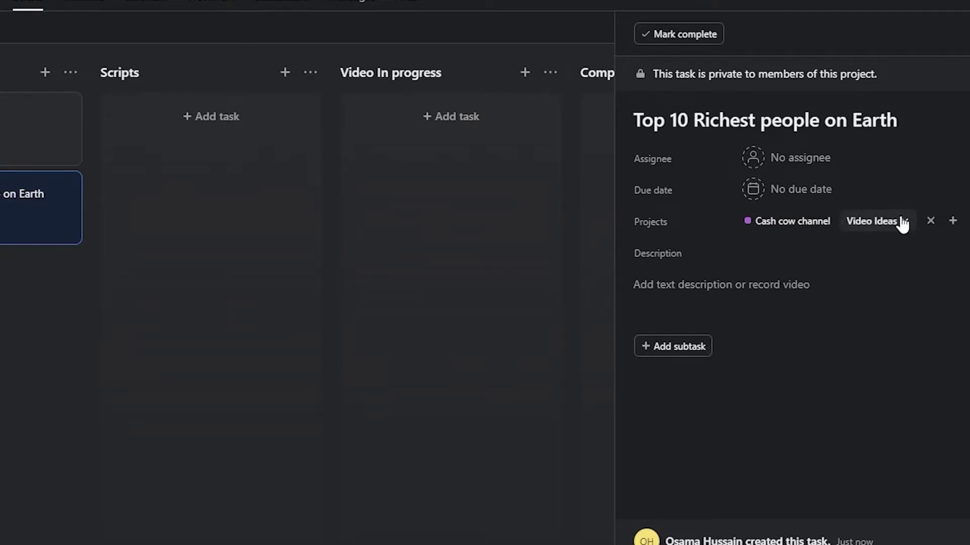
left_click(660, 353)
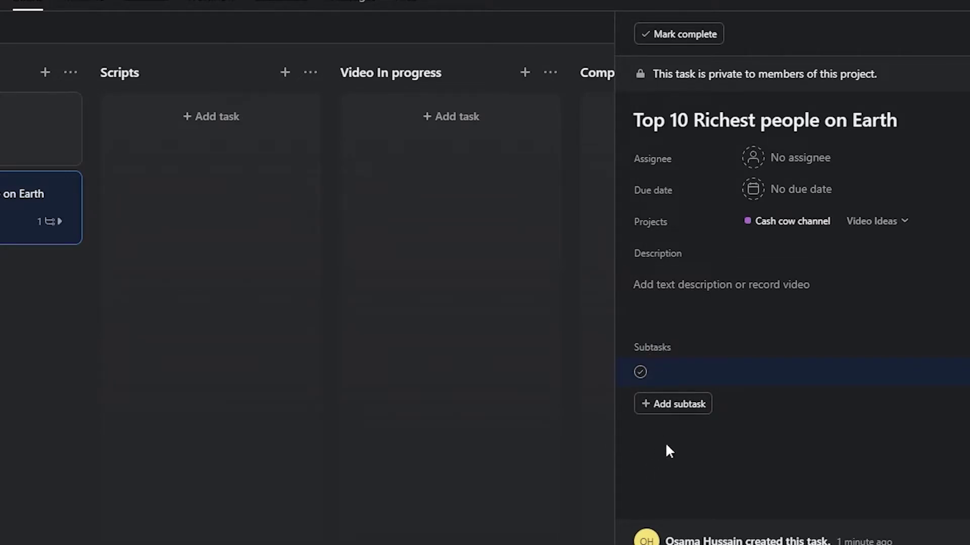
left_click(764, 284)
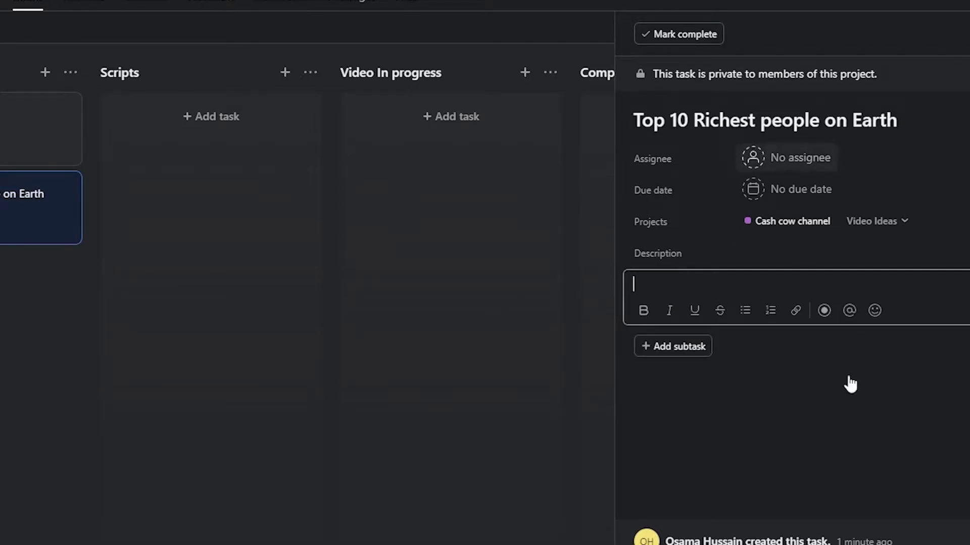
left_click(821, 462)
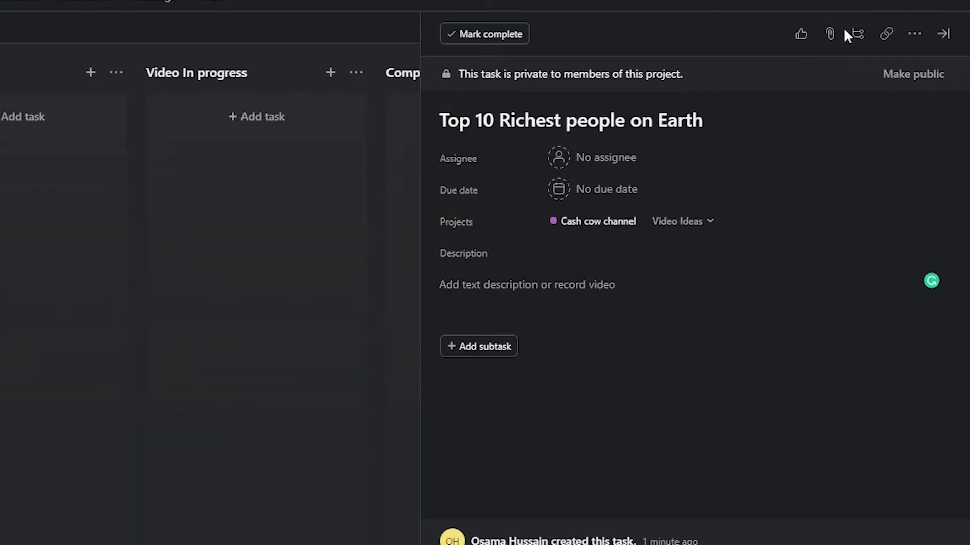
left_click(831, 36)
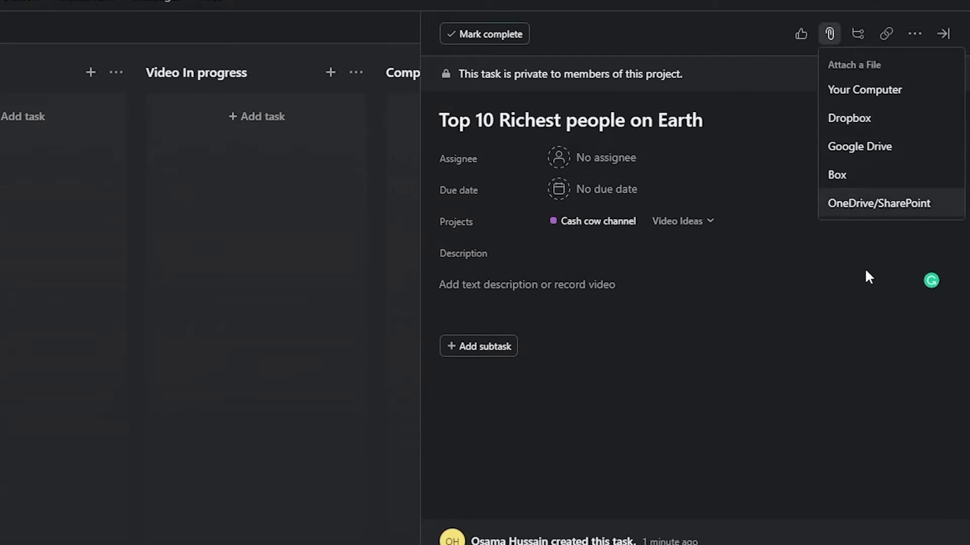
left_click(825, 370)
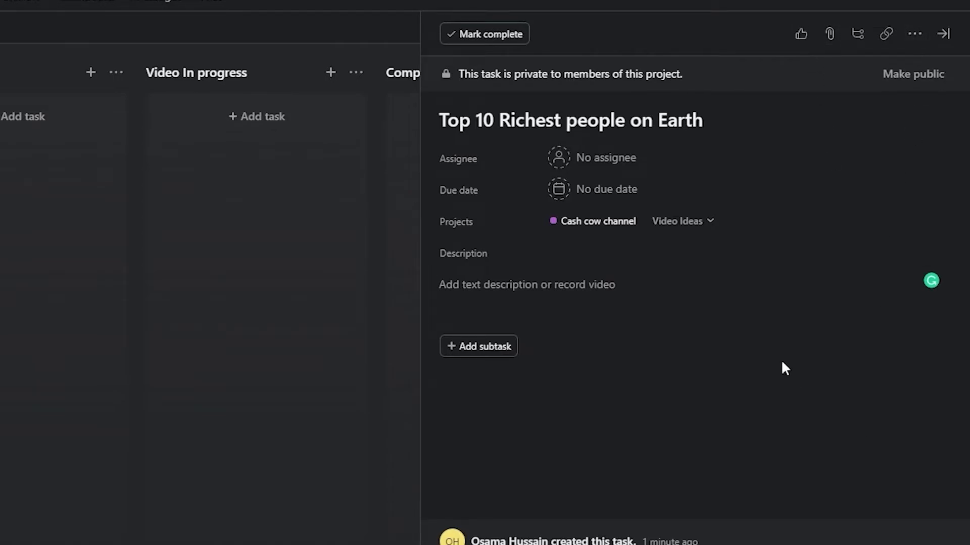
Step: Add a blue "Script Done" tag to the "Top 10 Richest people on Earth" task and close its details
left_click(914, 33)
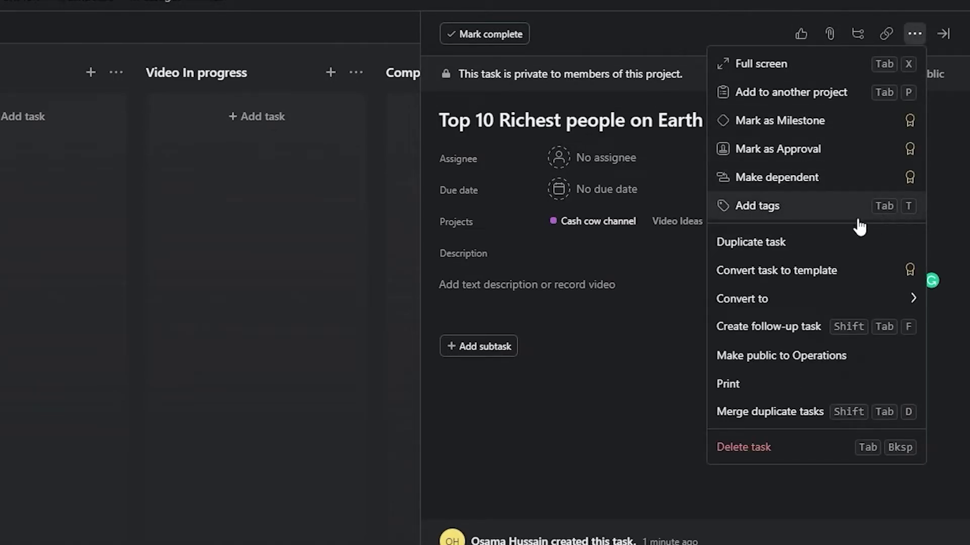
left_click(747, 207)
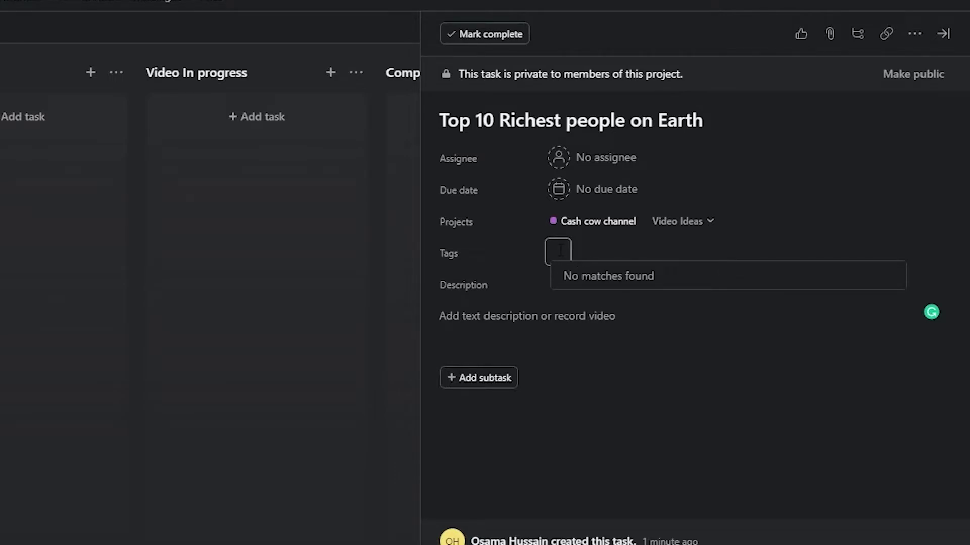
type("Script Done")
key("Return")
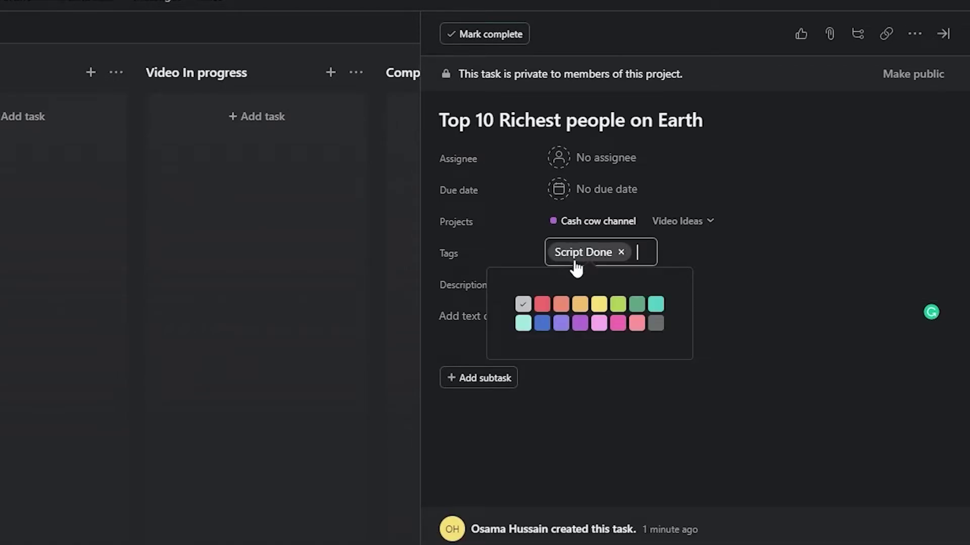
left_click(542, 324)
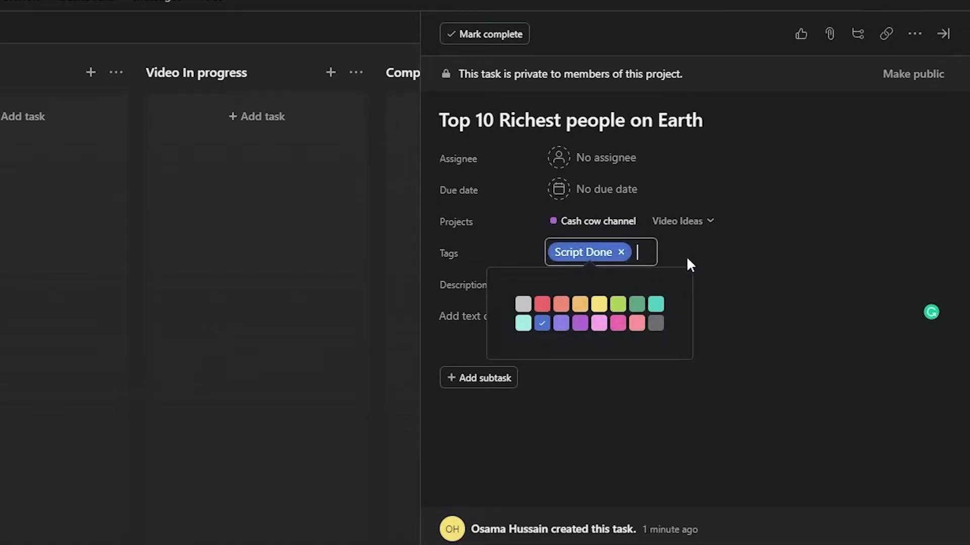
left_click(707, 247)
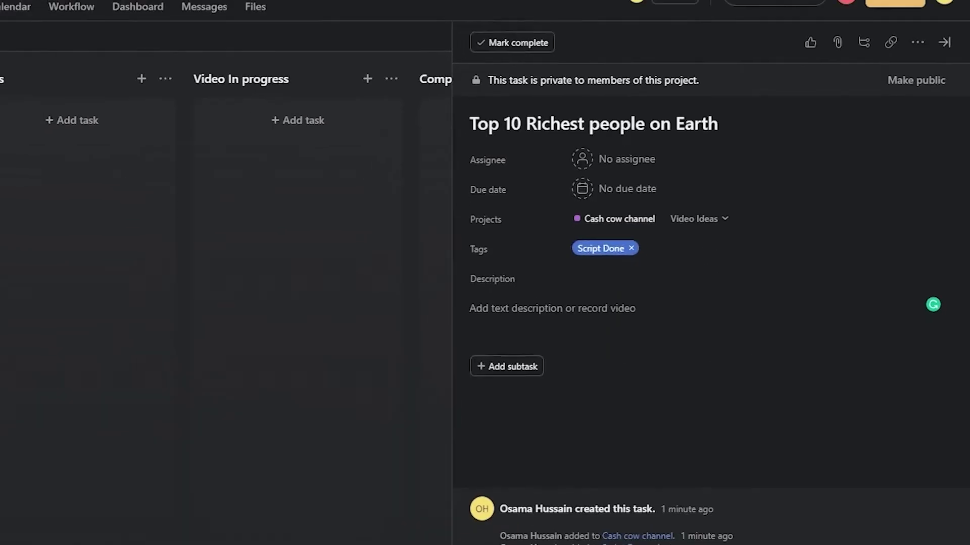
key("Escape")
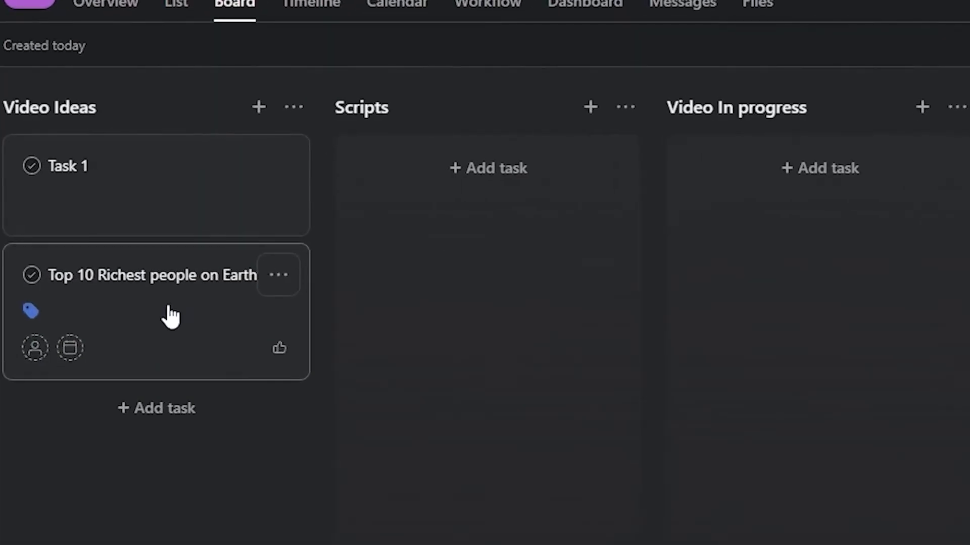
Step: Move the "Top 10 Richest people on Earth" task from Video Ideas to Scripts and on to the Voice Overs section
left_click_drag(131, 310, 531, 248)
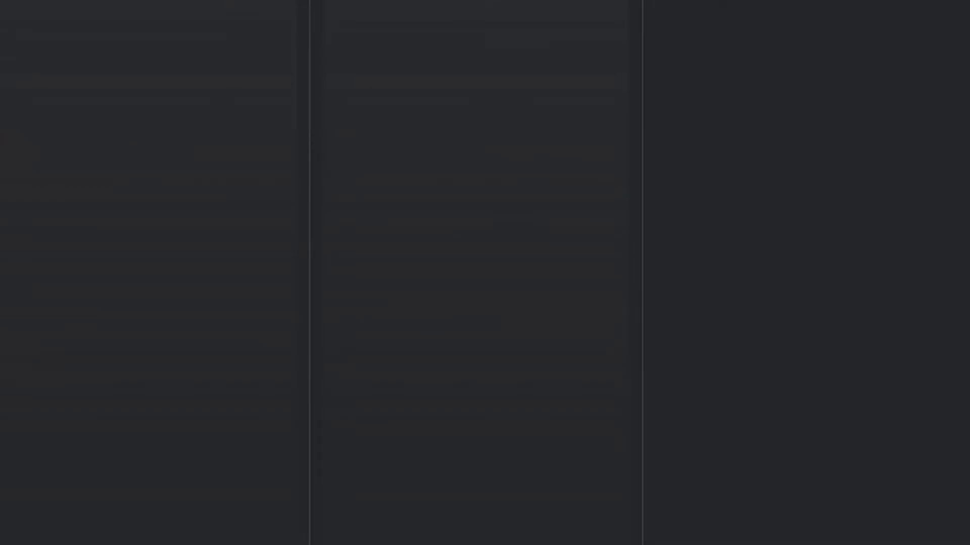
scroll(386, 297, "left", 5)
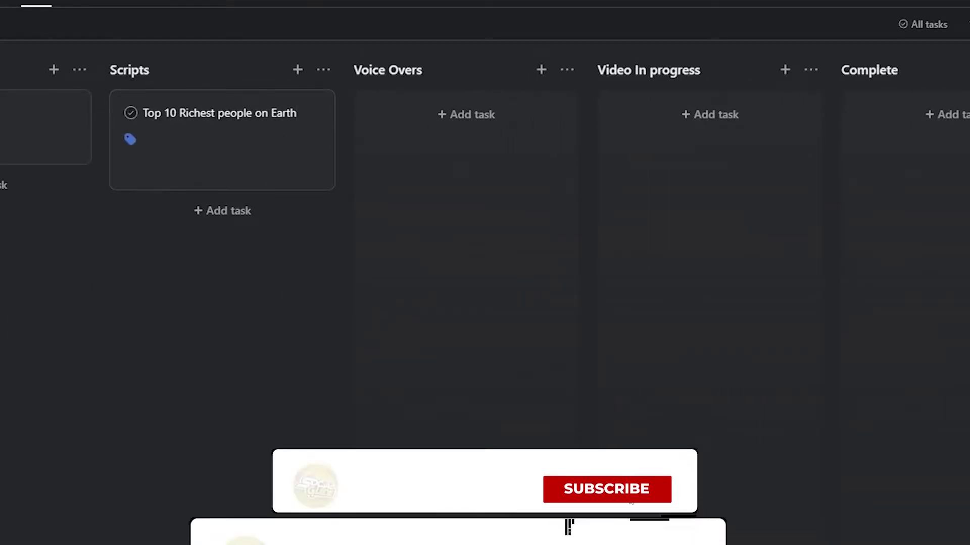
mouse_move(268, 132)
left_click_drag(249, 140, 502, 160)
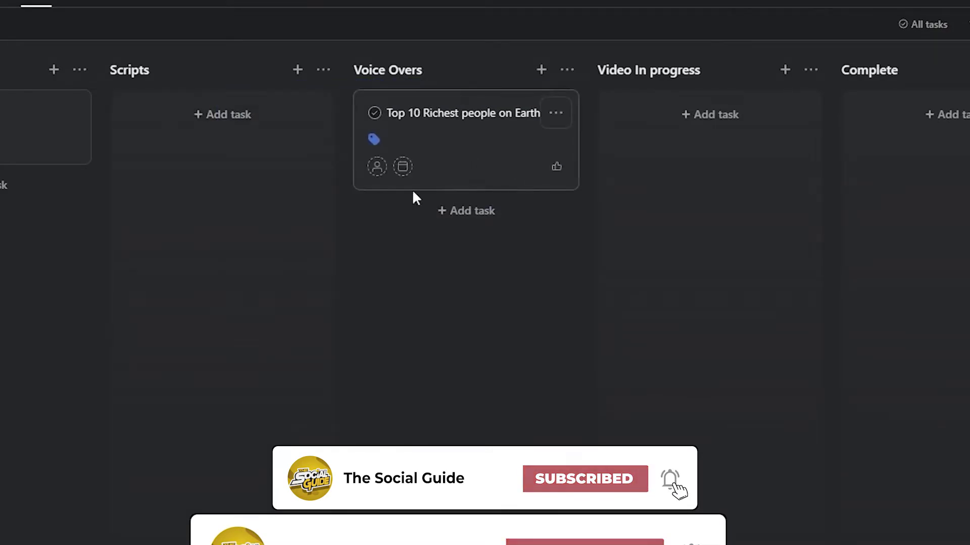
Step: Add a second, yellow "Voice" tag to the "Top 10 Richest people on Earth" task and close its details
left_click(520, 129)
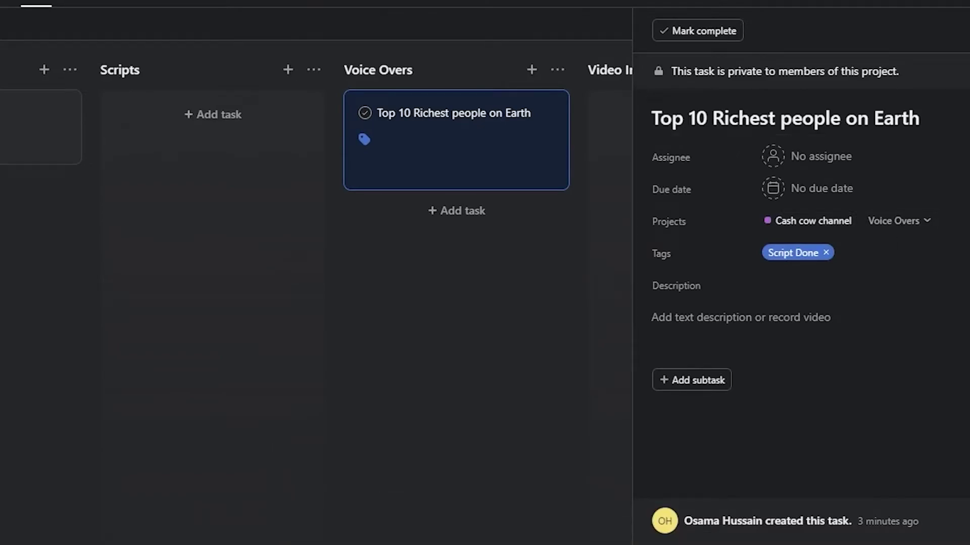
left_click(858, 252)
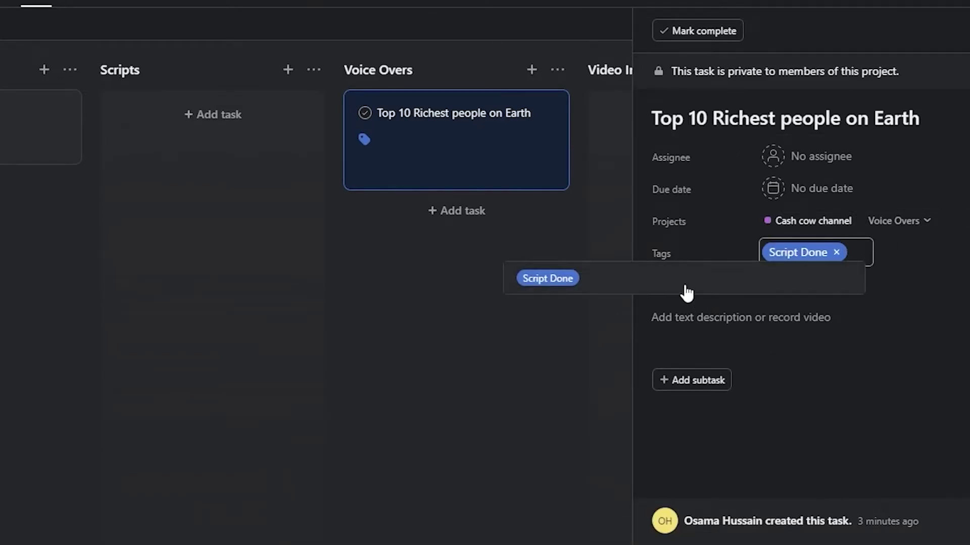
type("Voice")
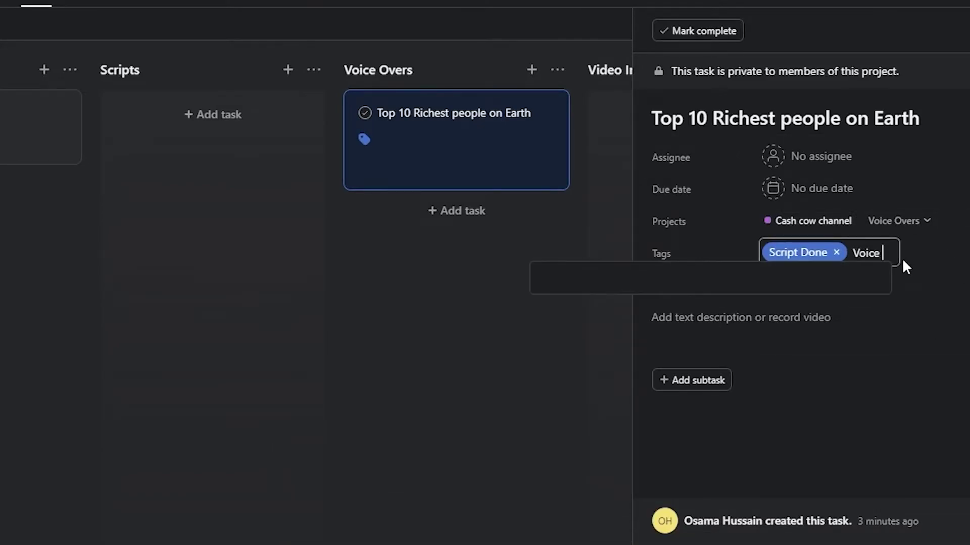
key("Return")
left_click(902, 257)
left_click(914, 305)
left_click(444, 304)
left_click(444, 304)
Step: Move the "Top 10 Richest people on Earth" task through Video In progress and Review to the Complete section
left_click_drag(472, 182, 722, 200)
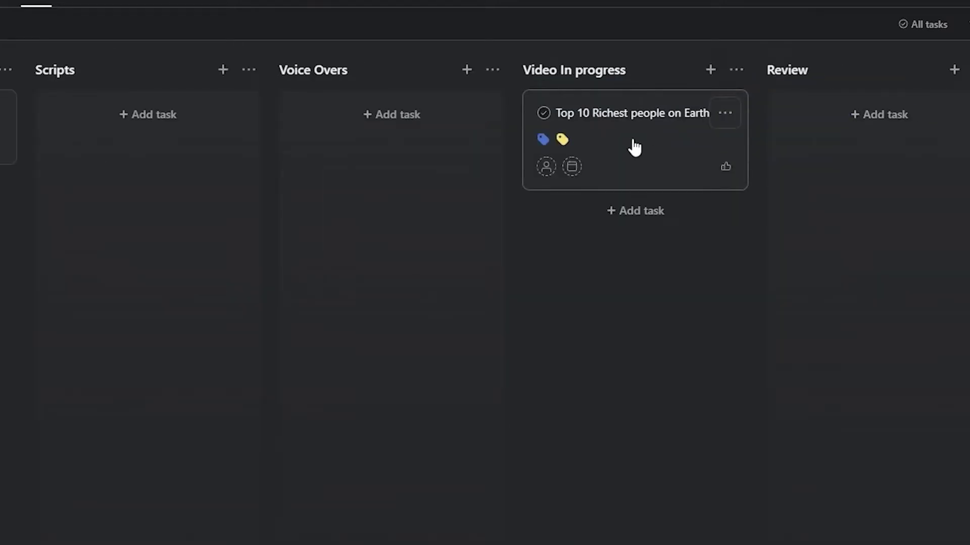
left_click_drag(634, 159, 859, 167)
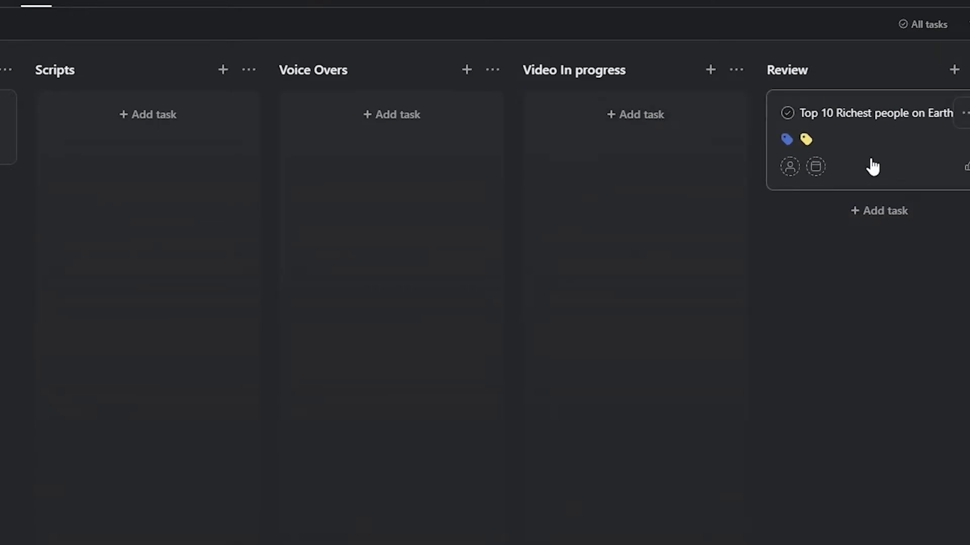
left_click_drag(925, 148, 964, 146)
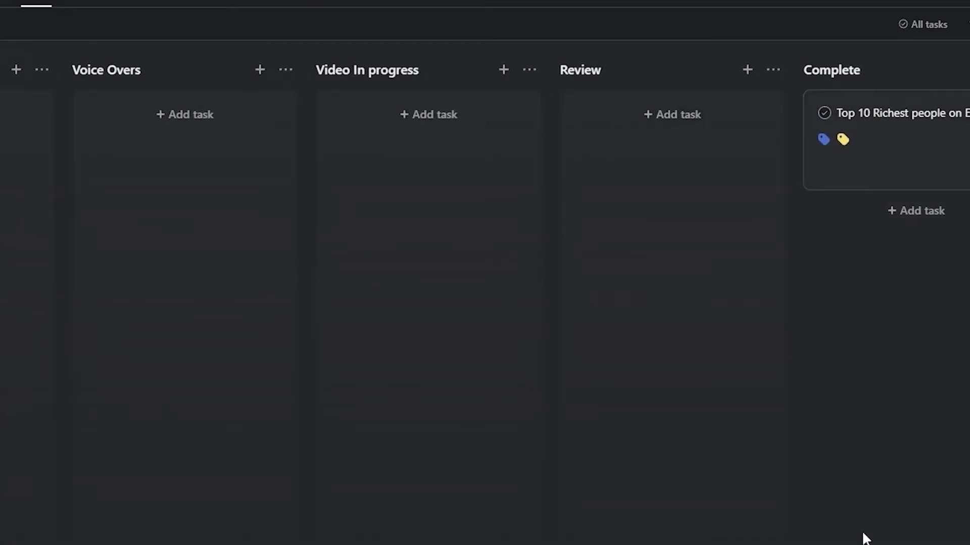
Step: Open the board's customization options and switch on the Tags field
scroll(485, 273, "left", 5)
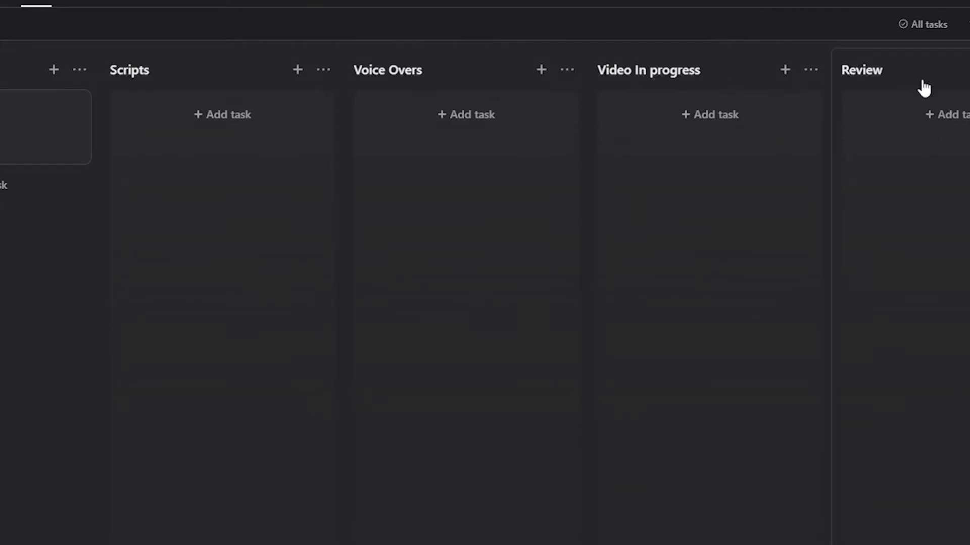
left_click(873, 24)
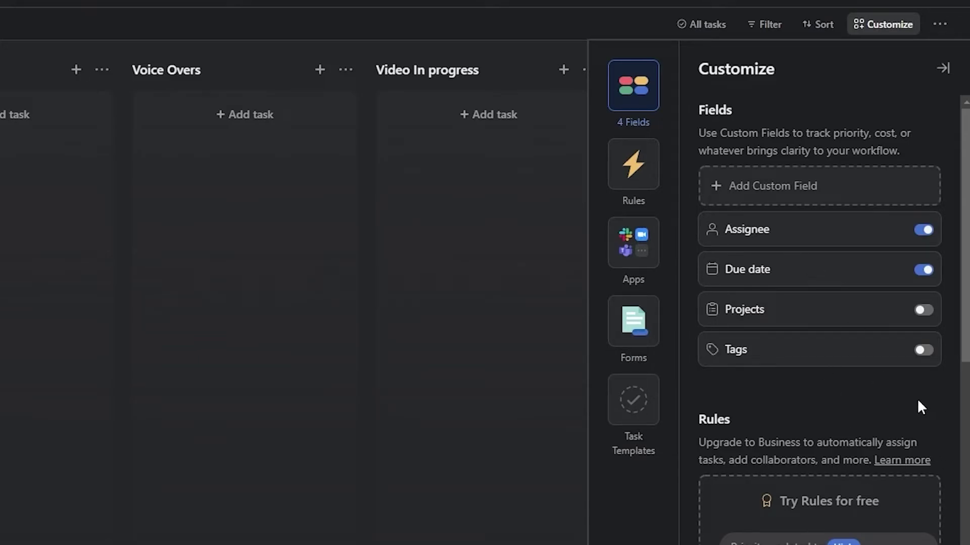
left_click(923, 351)
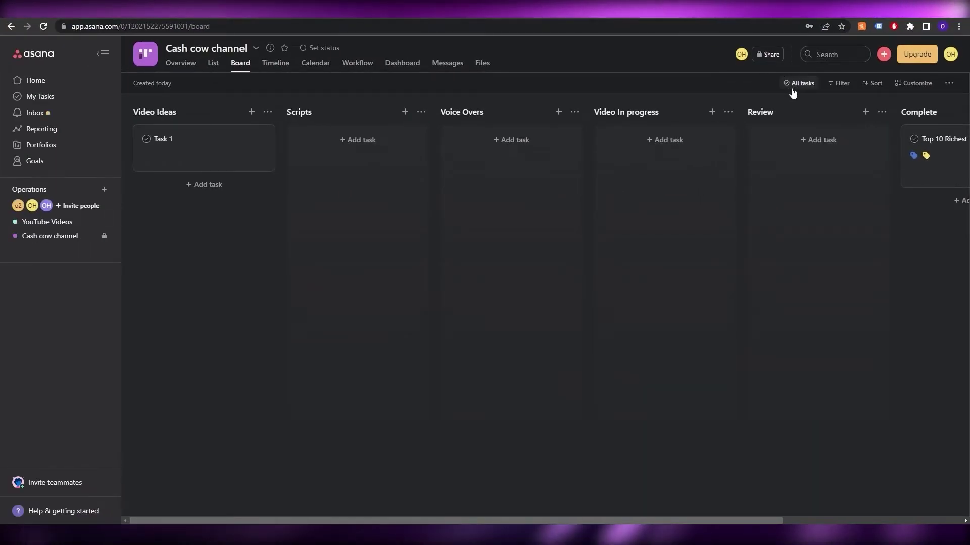
scroll(233, 507, "right", 3)
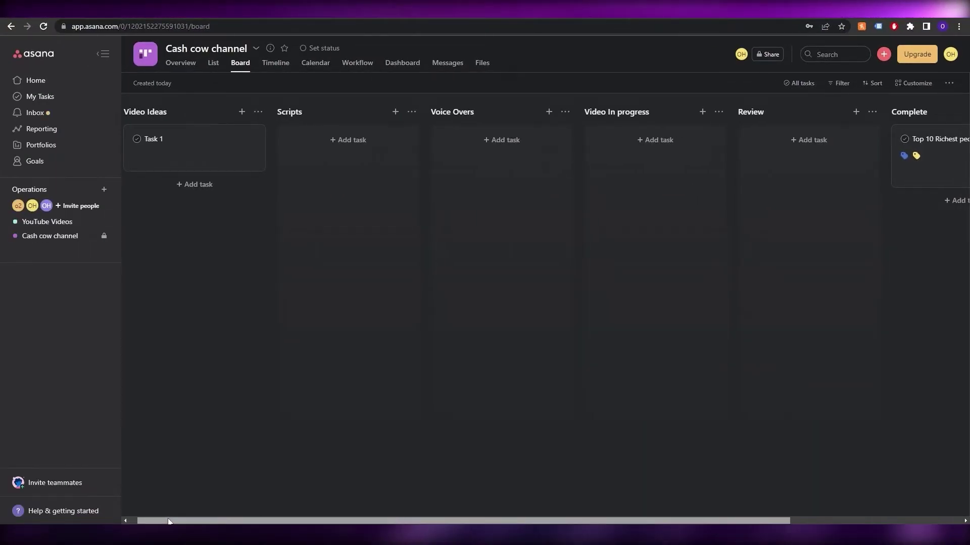
scroll(393, 499, "right", 3)
scroll(278, 487, "left", 6)
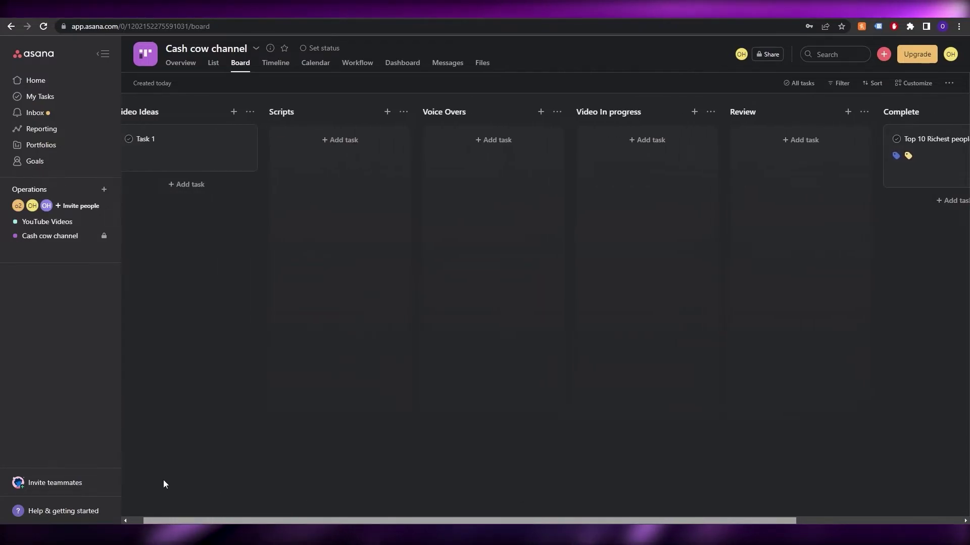
scroll(151, 474, "right", 2)
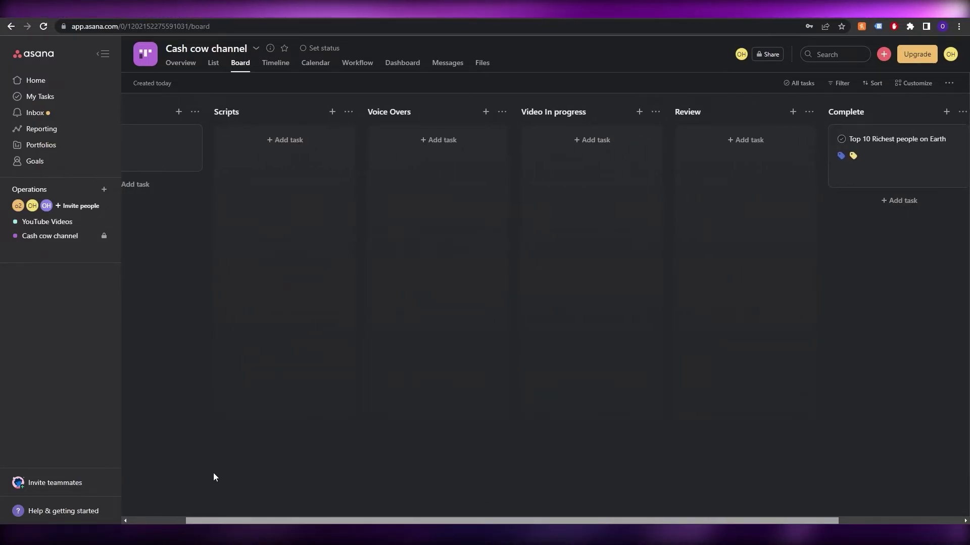
scroll(196, 490, "left", 2)
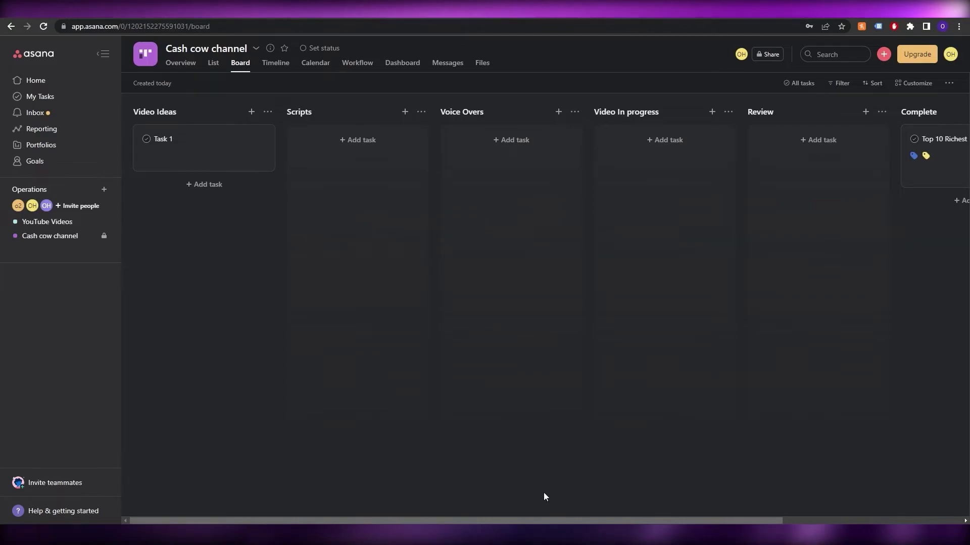
scroll(532, 512, "right", 2)
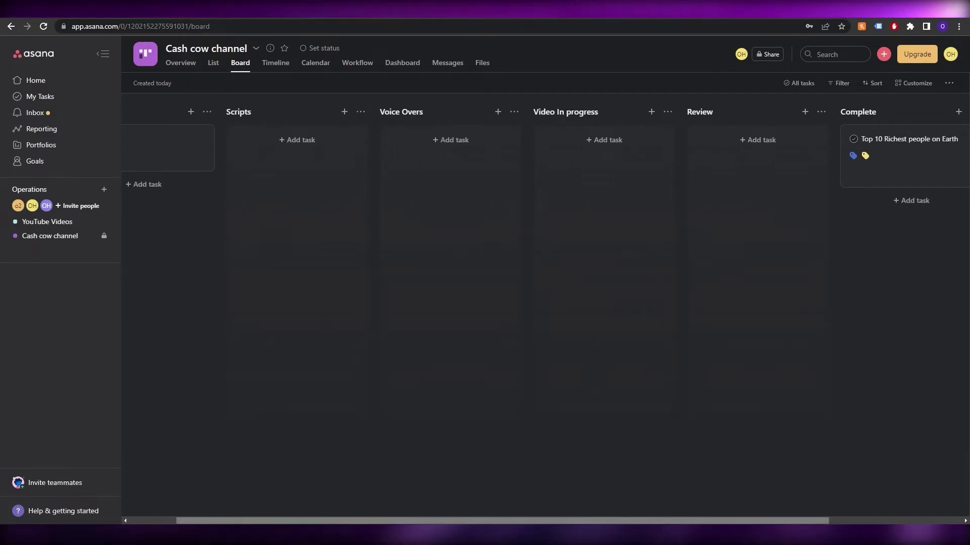
Step: Open the project's app gallery from its customization options, browse the Featured & new, Communication, Reporting and File sharing apps, and close it
scroll(696, 510, "right", 2)
scroll(696, 504, "left", 4)
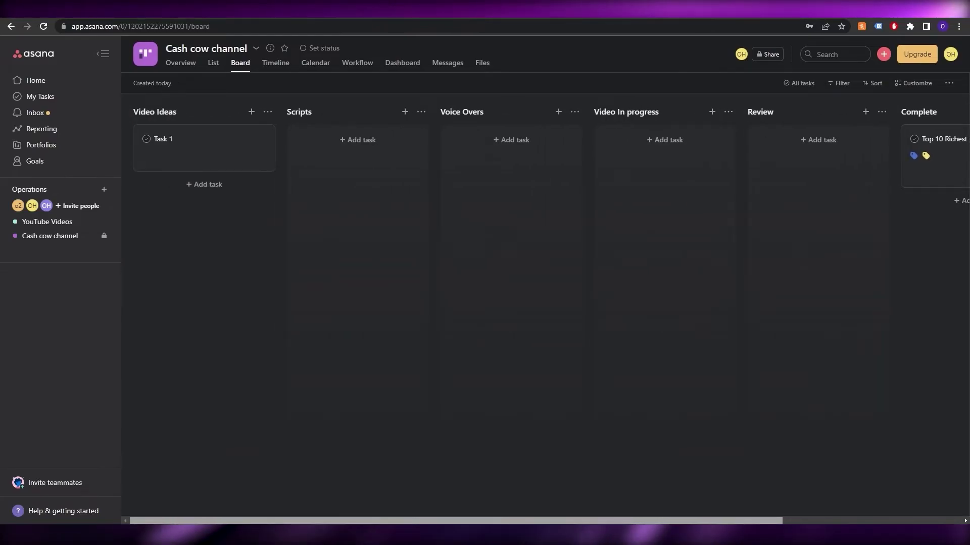
left_click(913, 83)
scroll(823, 338, "down", 2)
left_click(871, 316)
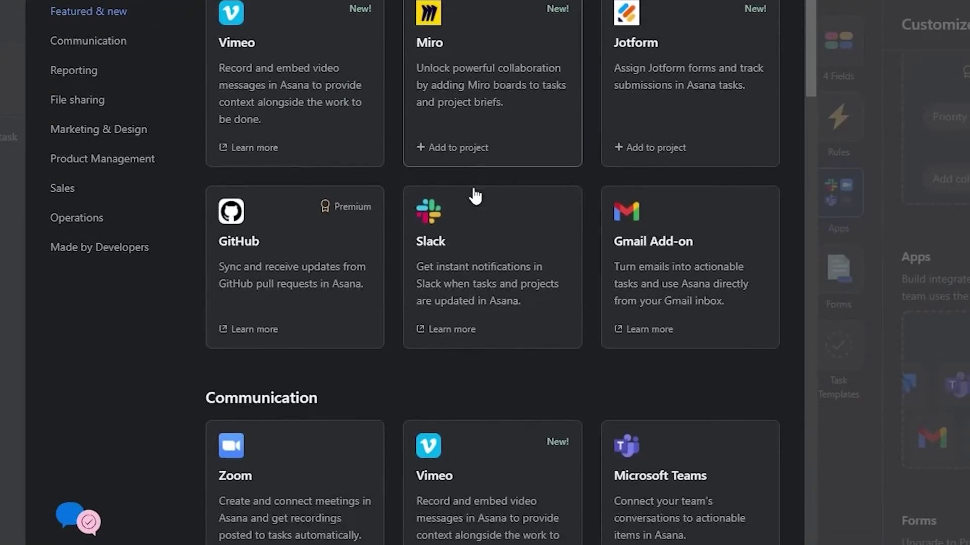
scroll(518, 254, "down", 1)
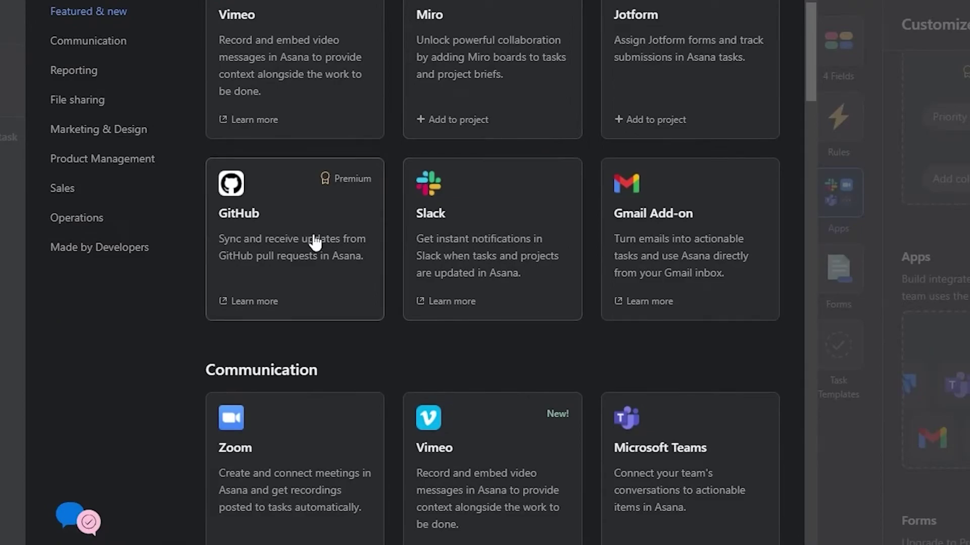
scroll(389, 427, "down", 6)
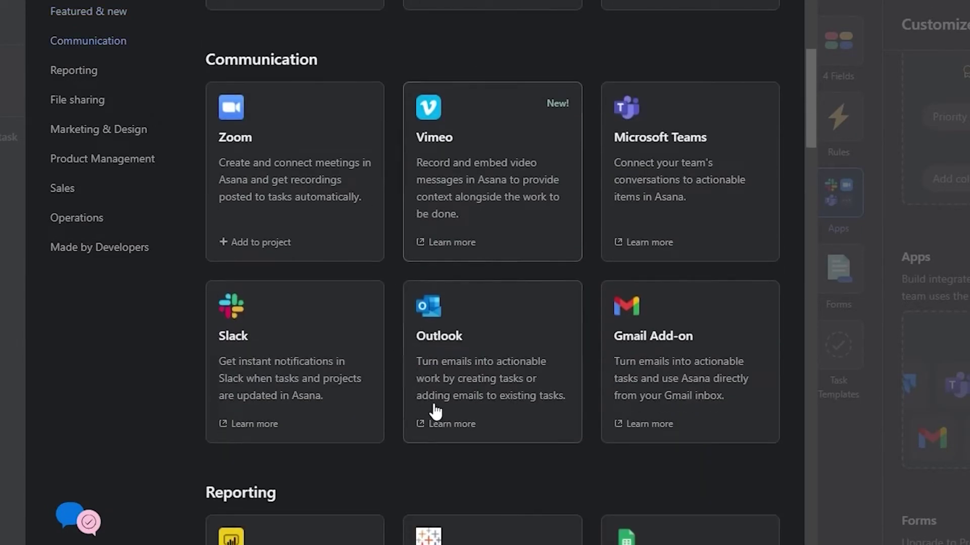
scroll(546, 322, "down", 7)
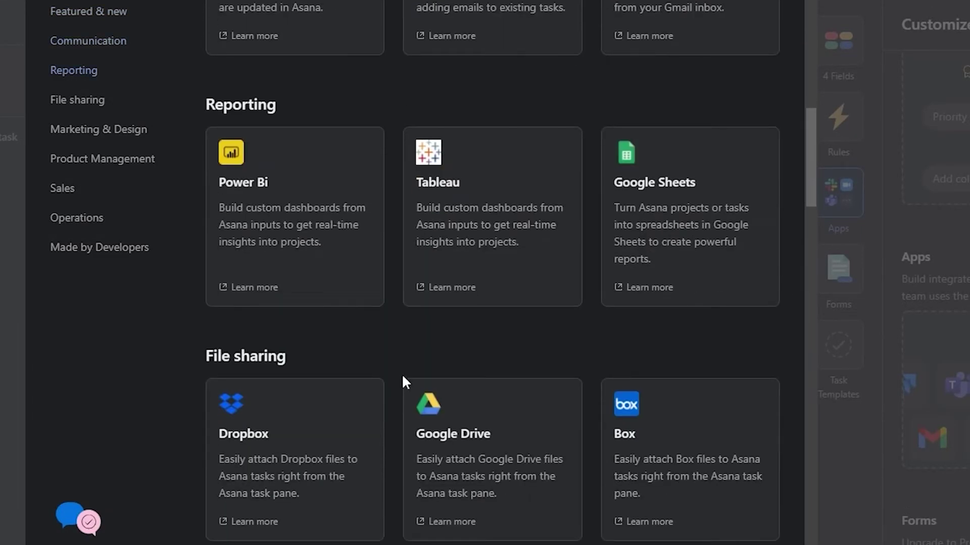
scroll(407, 459, "down", 3)
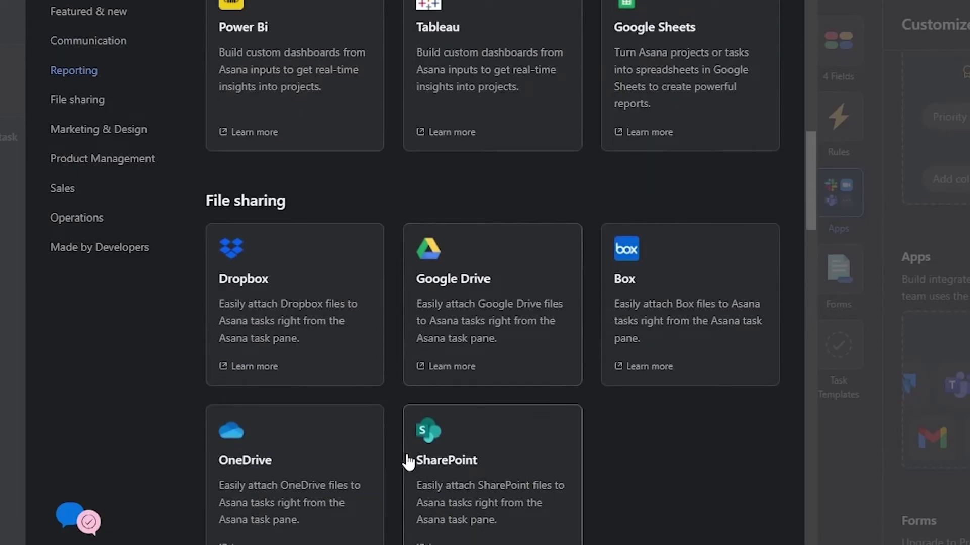
scroll(462, 321, "up", 15)
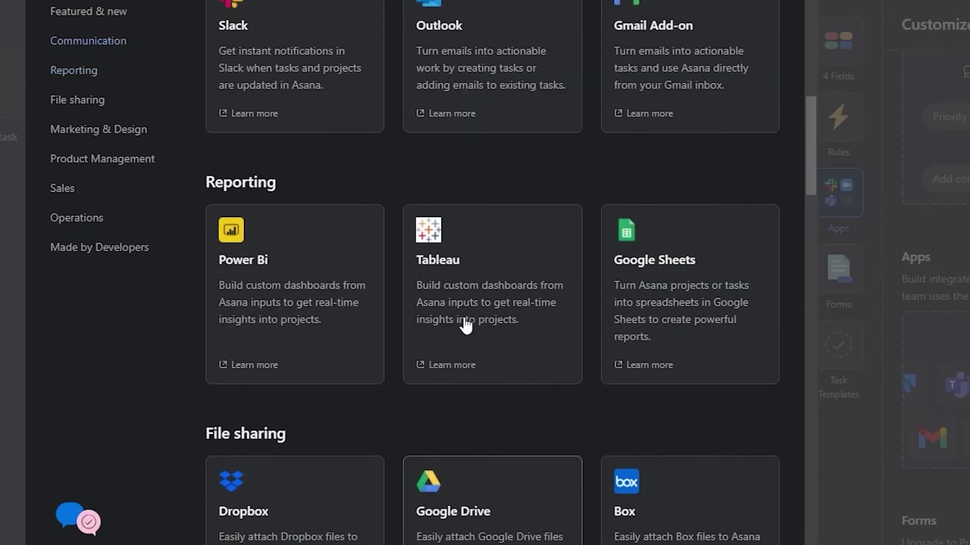
scroll(465, 325, "up", 4)
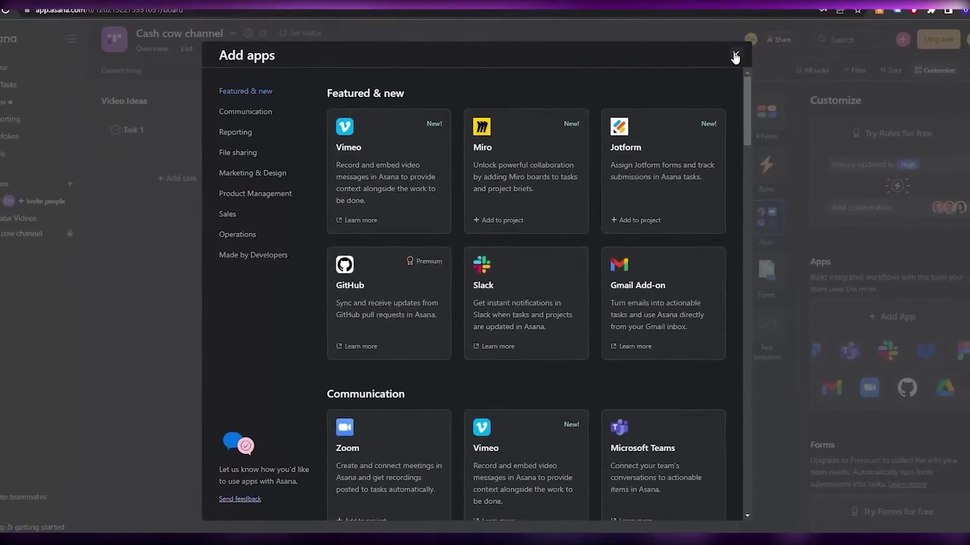
left_click(763, 8)
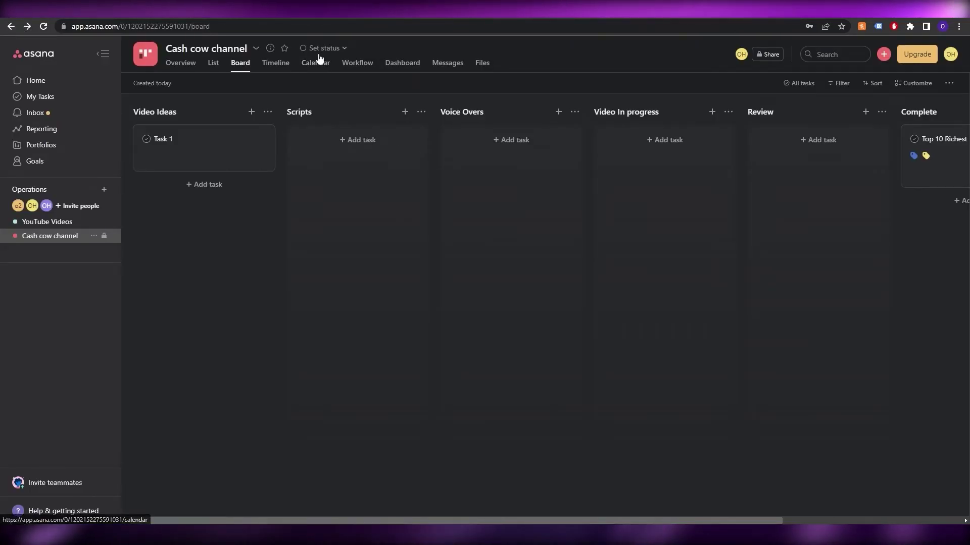
Step: Review the Cash cow channel project's actions and its Timeline, Calendar, Workflow, Dashboard, Messages, Files and Overview pages
left_click(256, 49)
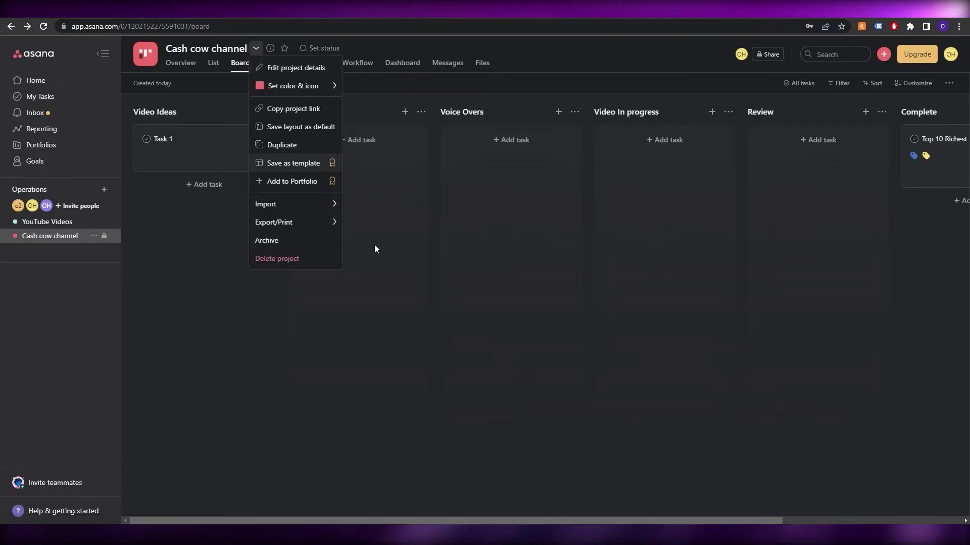
left_click(227, 325)
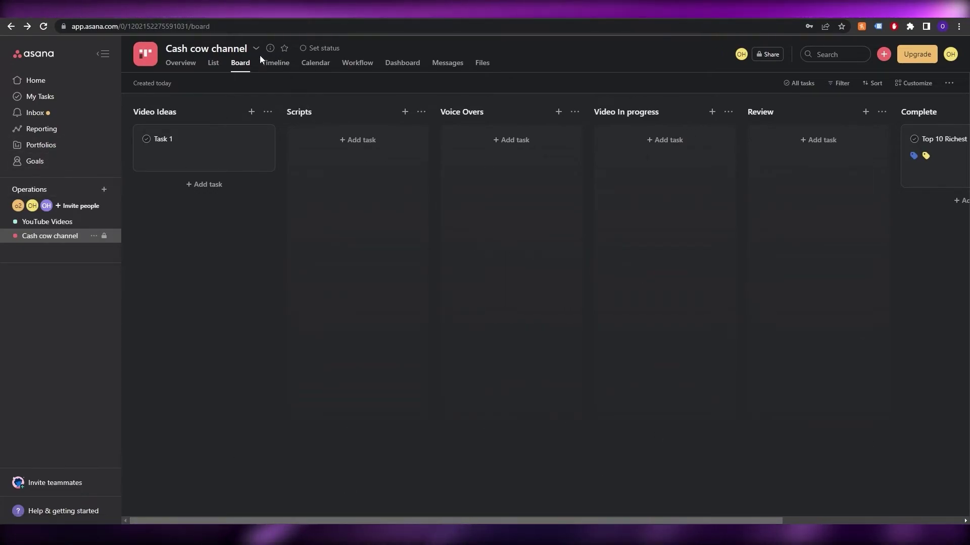
left_click(275, 64)
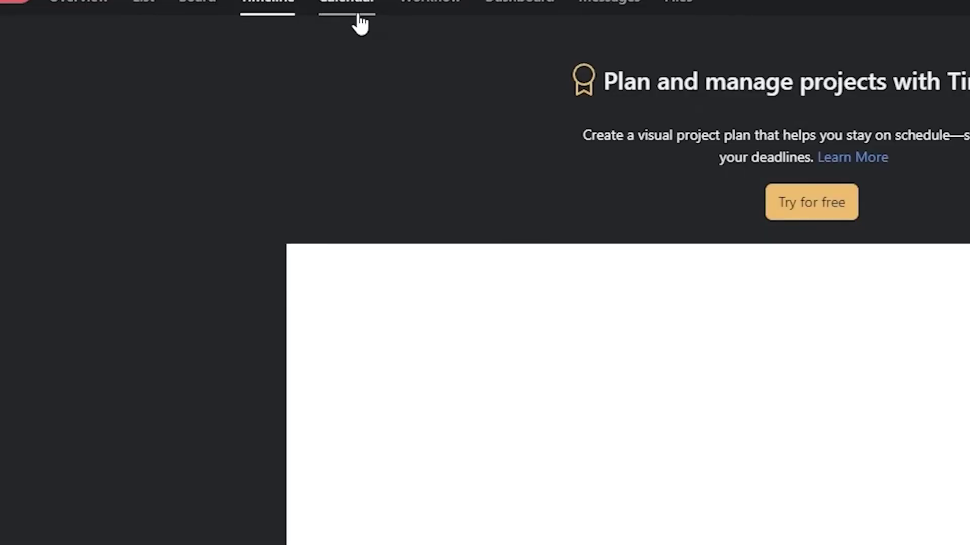
left_click(361, 23)
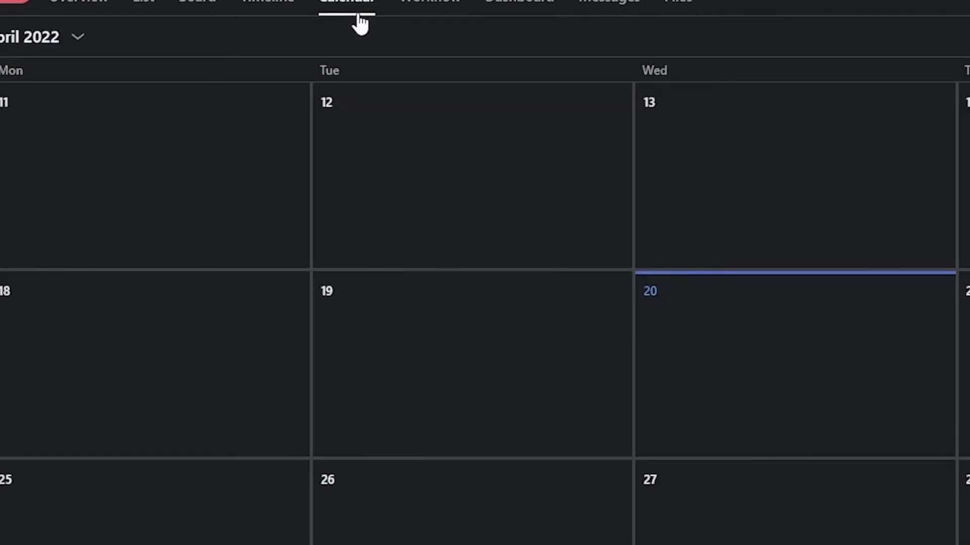
left_click(413, 11)
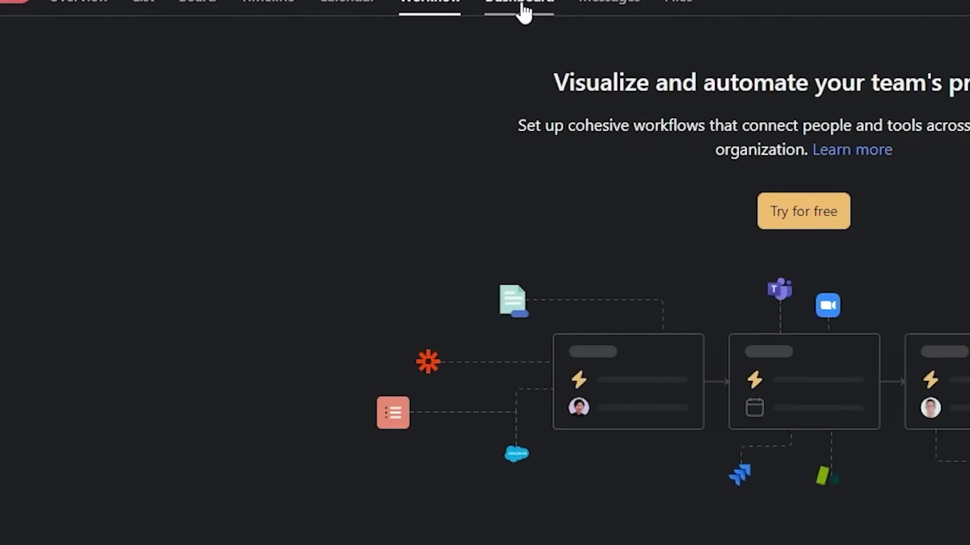
left_click(521, 8)
left_click(619, 14)
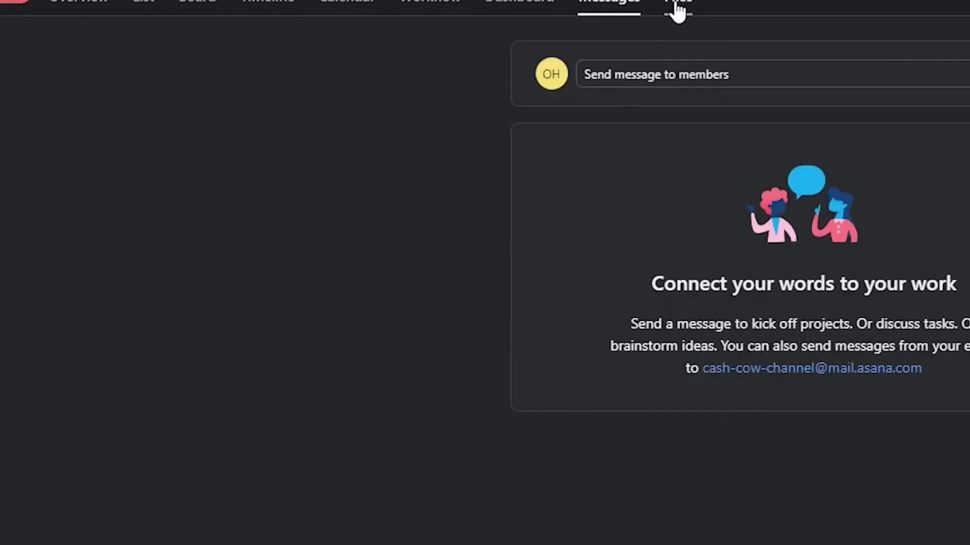
left_click(679, 9)
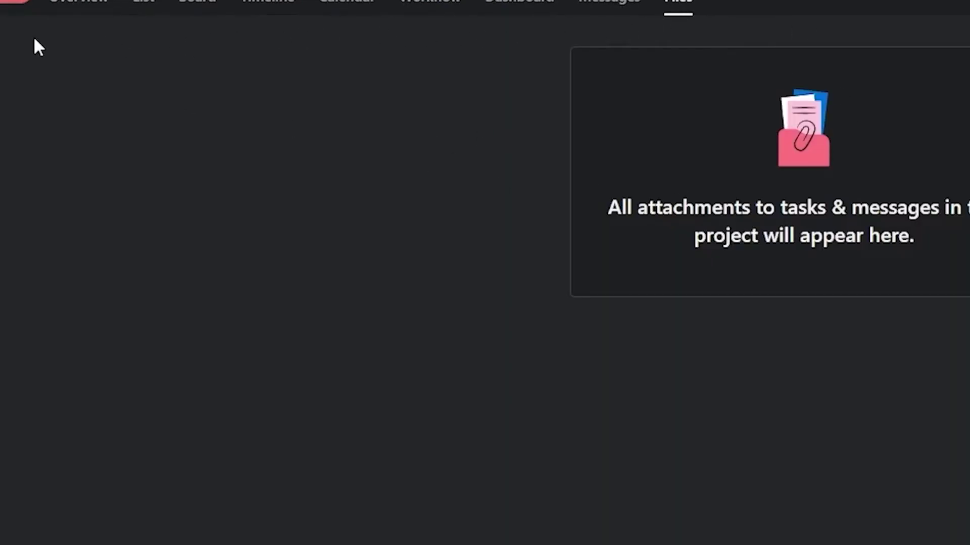
left_click(96, 9)
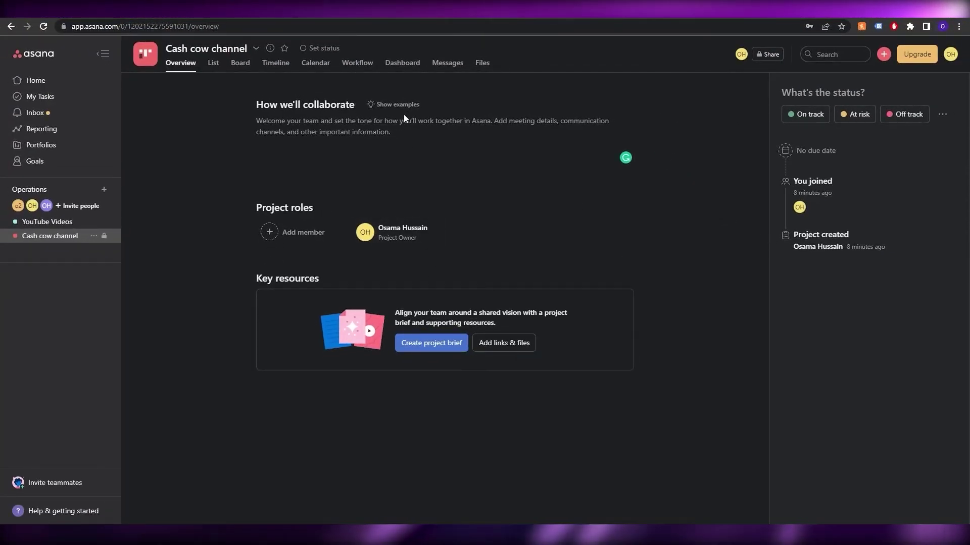
Step: Start a template-based project in the Operations team and browse the list of available templates
left_click(104, 190)
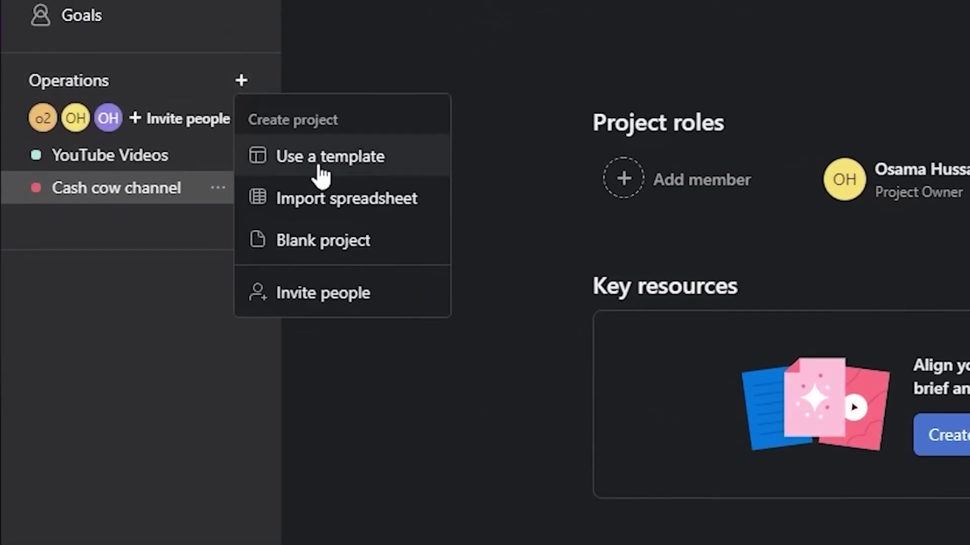
left_click(315, 161)
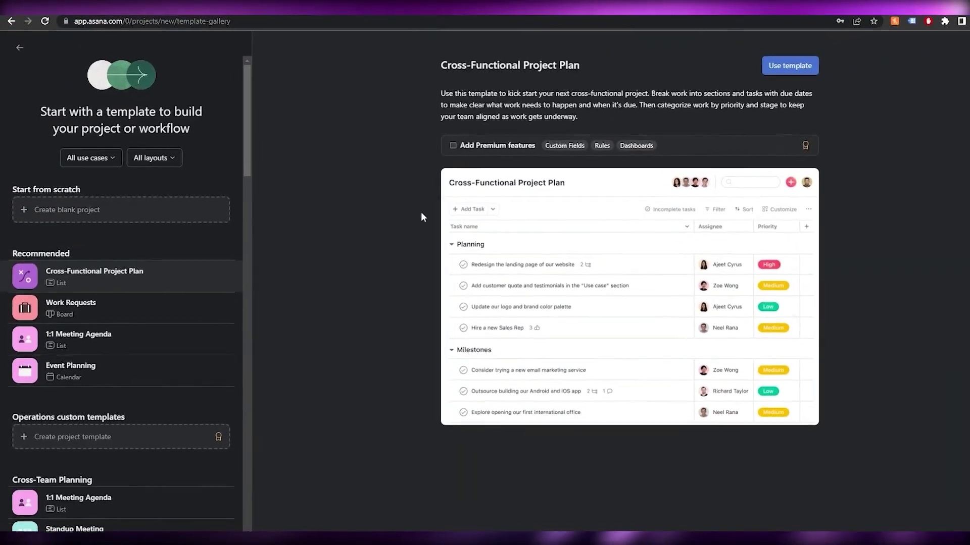
scroll(192, 273, "down", 15)
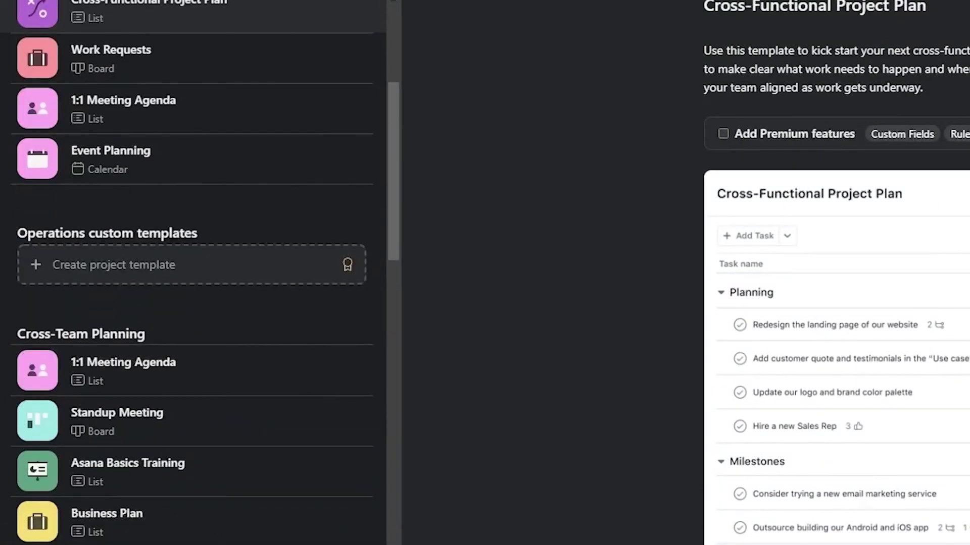
scroll(251, 371, "up", 15)
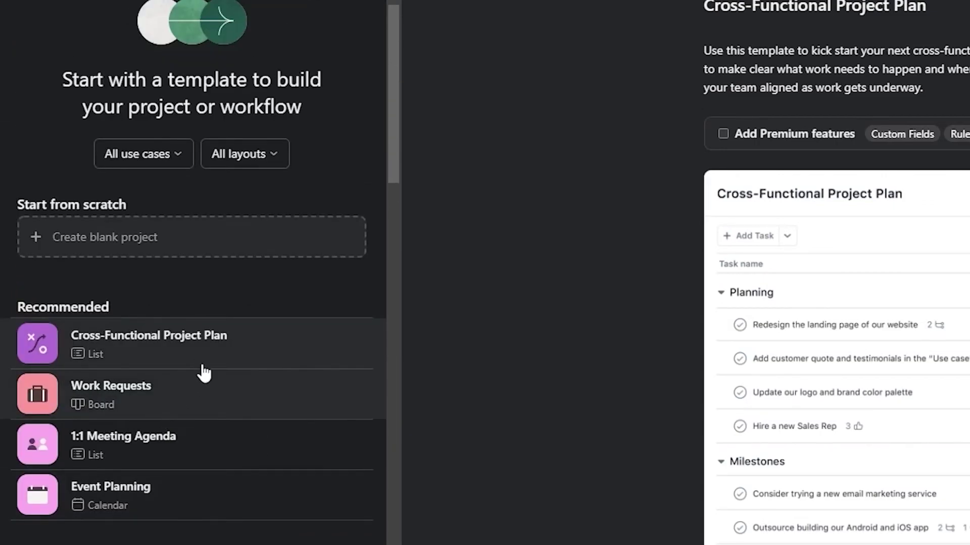
Step: Preview the recommended Work Requests, 1:1 Meeting Agenda and Event Planning templates
left_click(201, 399)
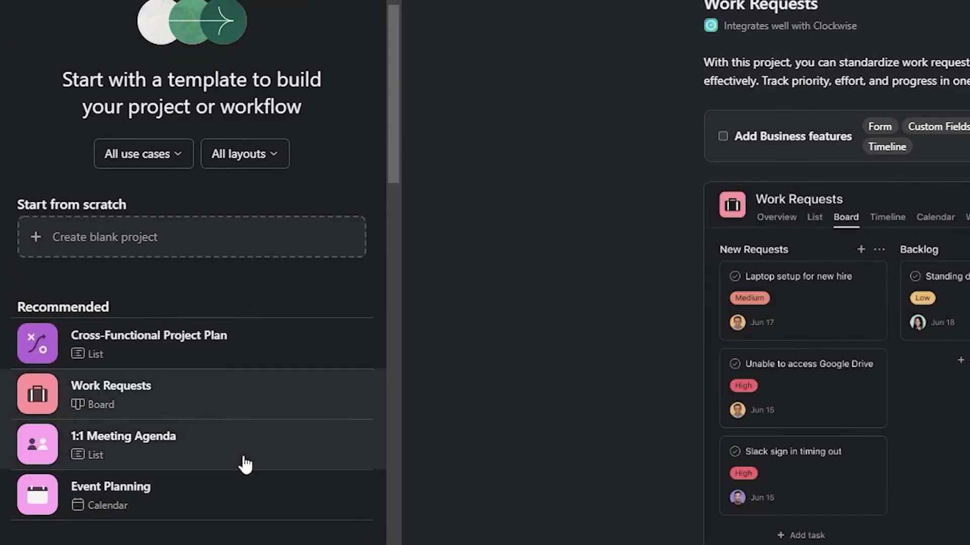
left_click(246, 465)
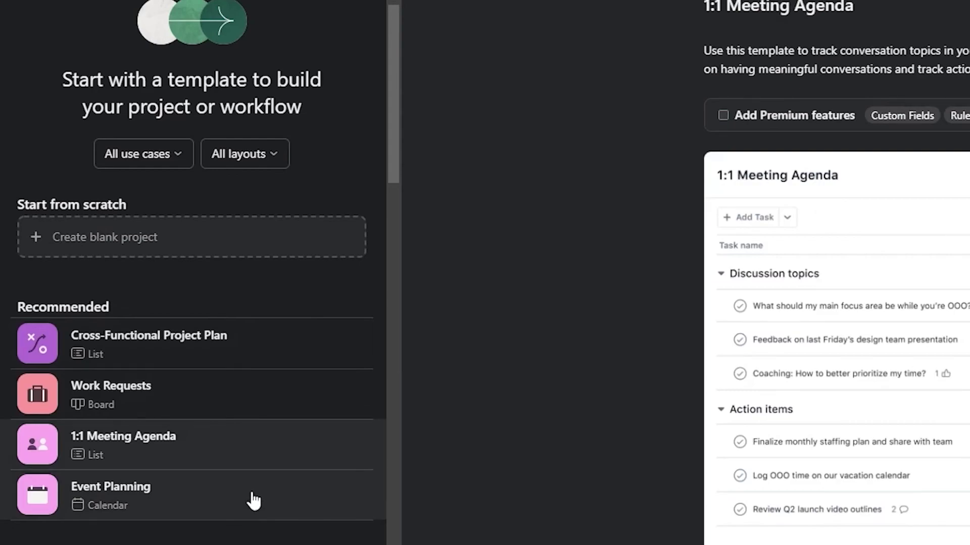
scroll(254, 501, "down", 2)
left_click(253, 416)
Step: Preview the 1:1 Meeting Agenda template under Cross-Team Planning and Standup Meeting under Product, and browse the Sales, Marketing, HR and IT templates
scroll(254, 413, "down", 5)
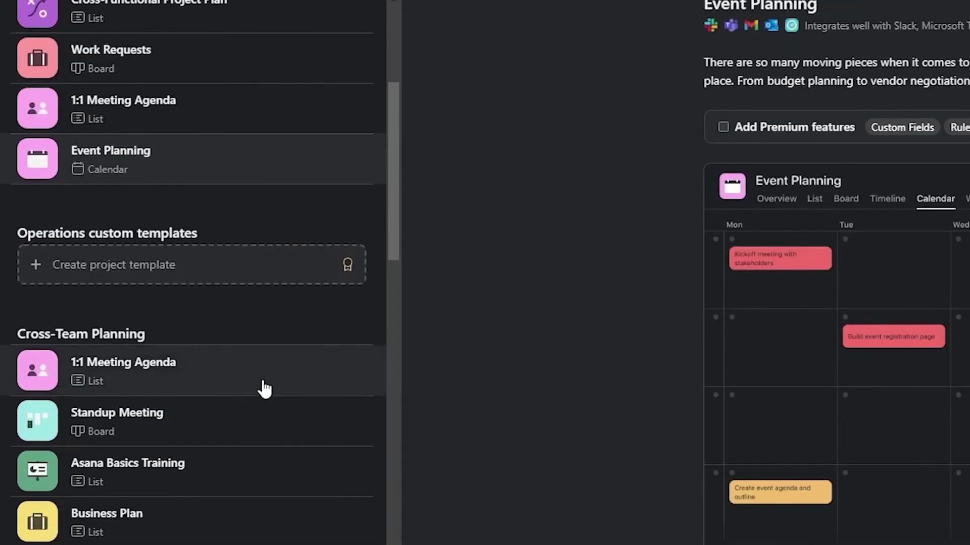
left_click(264, 389)
scroll(281, 435, "down", 3)
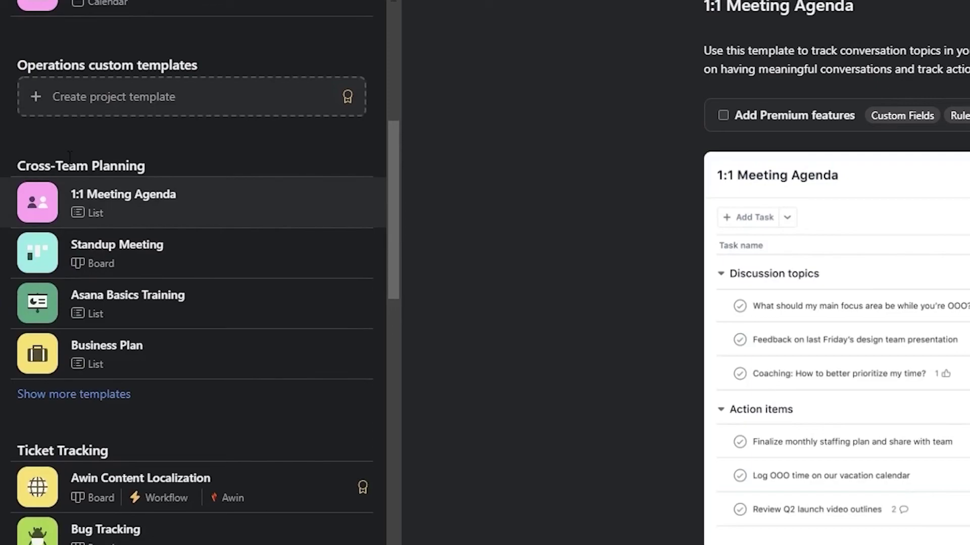
scroll(175, 426, "down", 10)
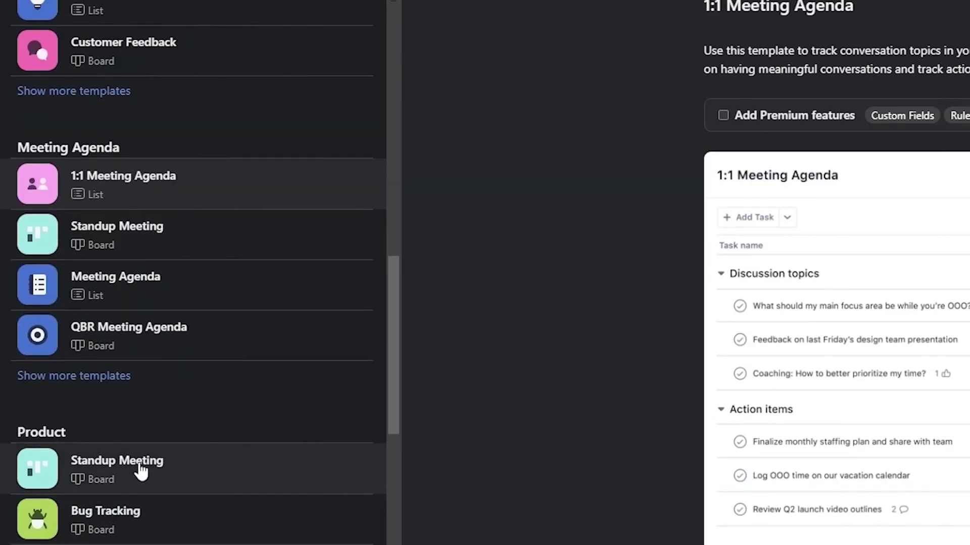
left_click(335, 479)
scroll(325, 494, "down", 10)
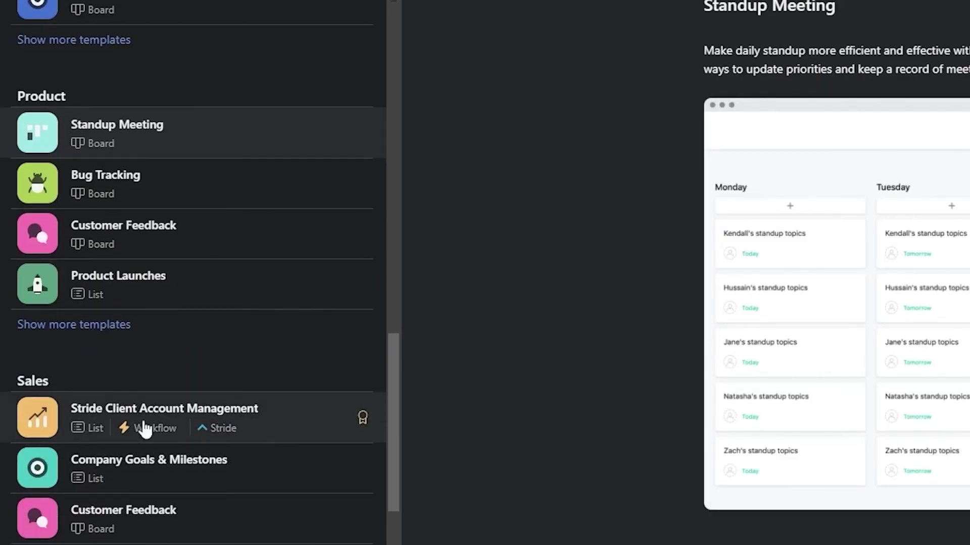
scroll(197, 518, "down", 12)
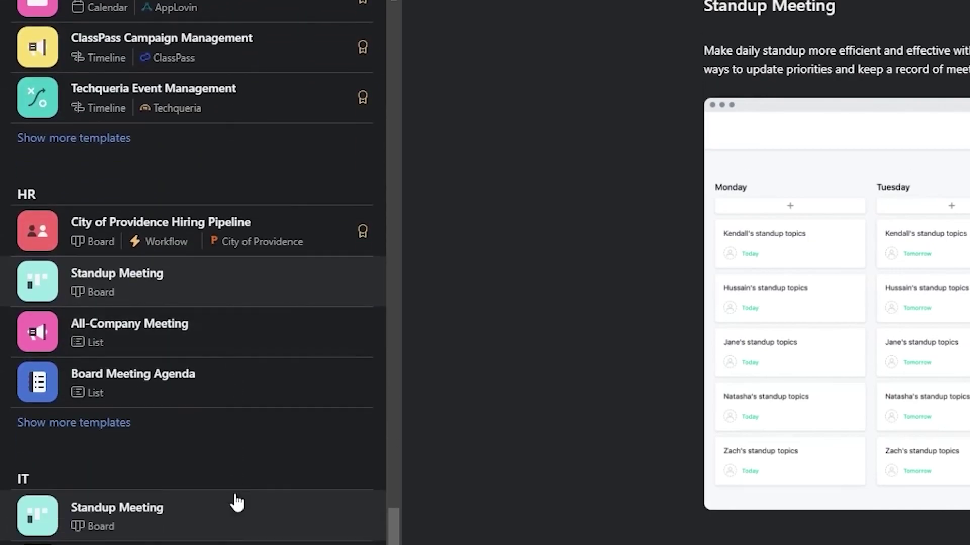
scroll(239, 515, "up", 20)
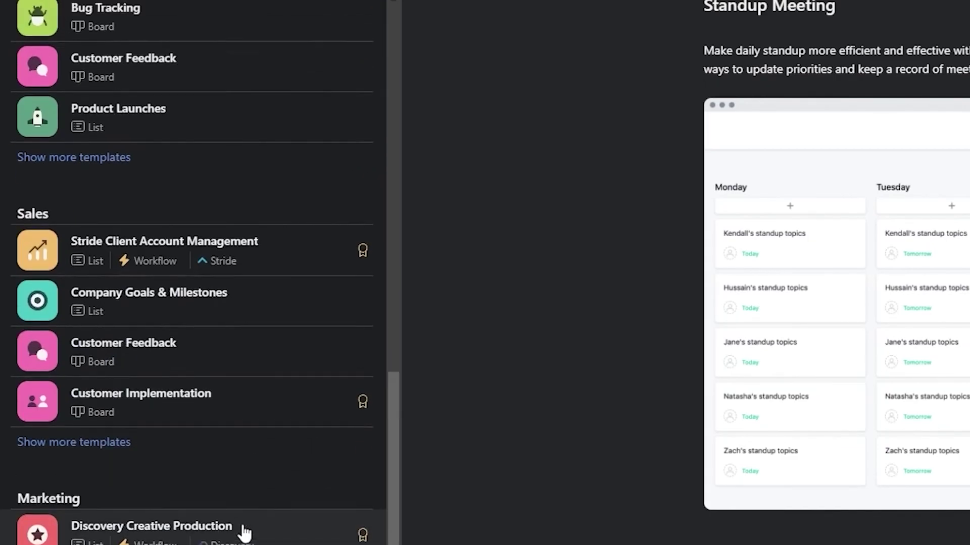
scroll(248, 539, "up", 10)
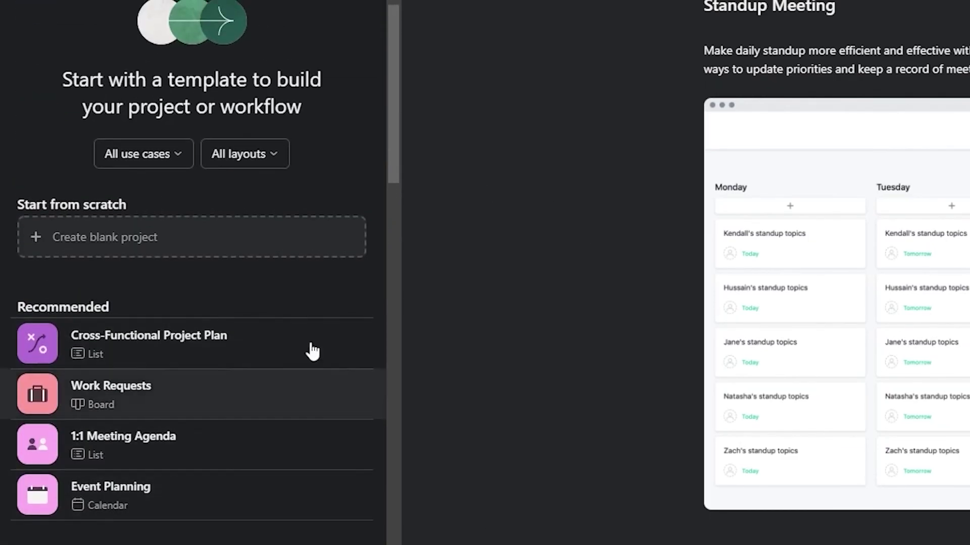